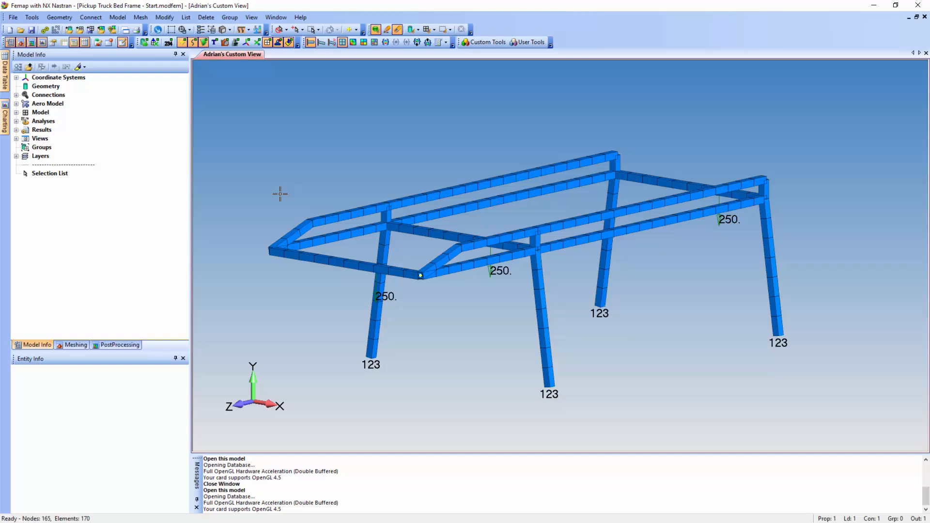
Step: Display the frame's deformed shape with a contour of the Total Translation results
left_click(123, 347)
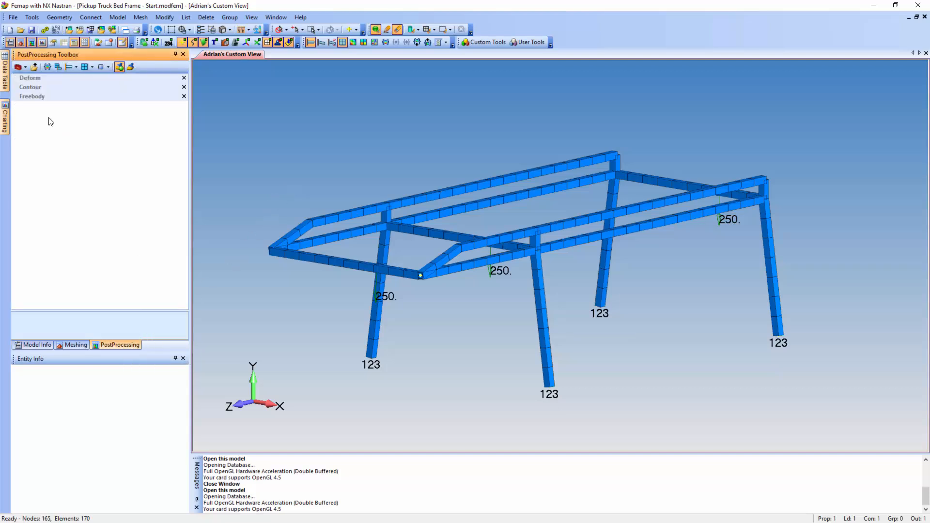
left_click(76, 67)
left_click(79, 90)
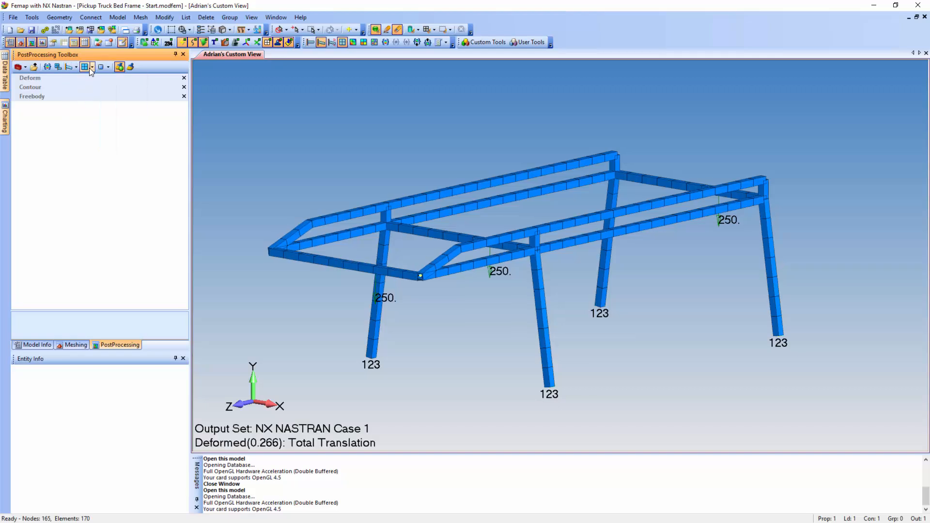
left_click(92, 67)
left_click(100, 91)
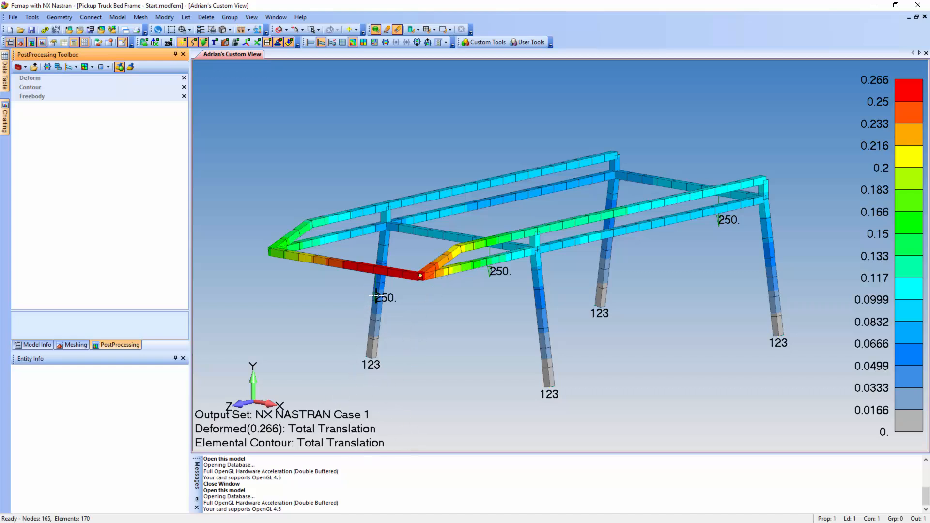
Step: Open the contour options and change the contour style to Beam Diagram
left_click(20, 88)
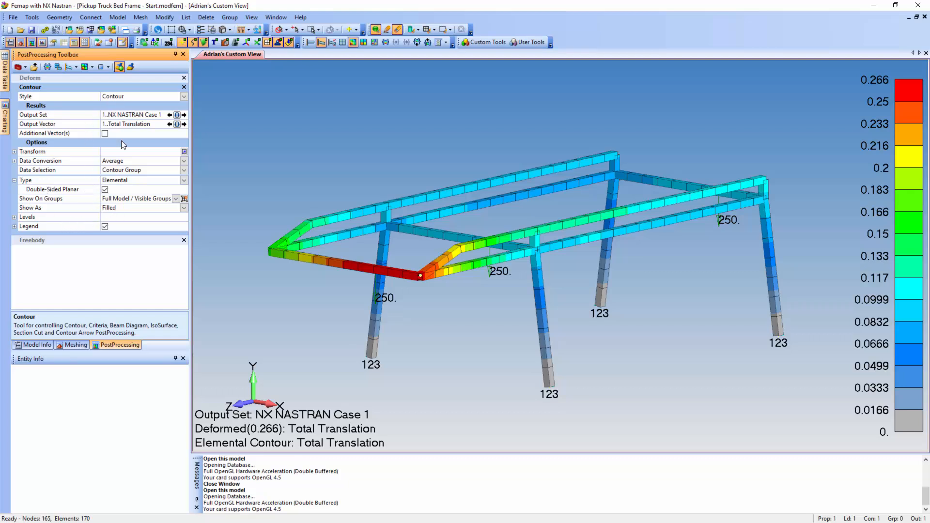
left_click(94, 68)
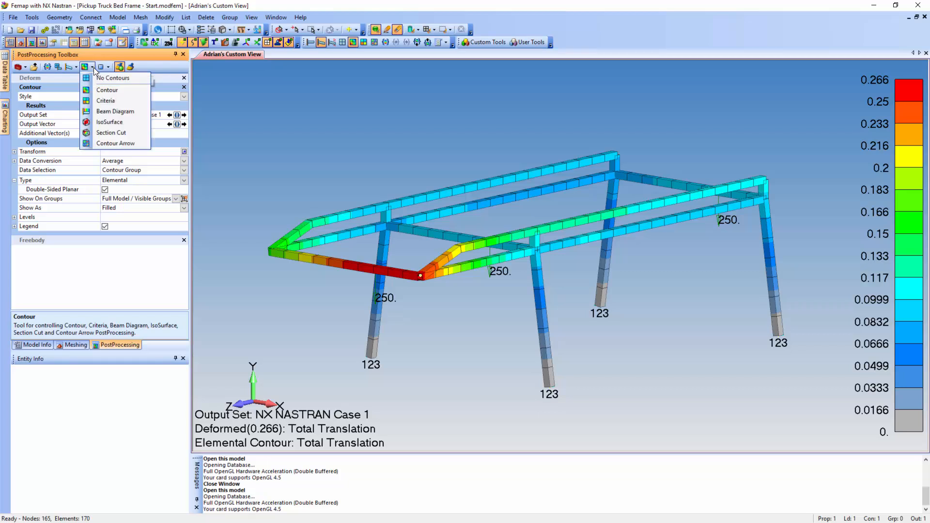
left_click(138, 113)
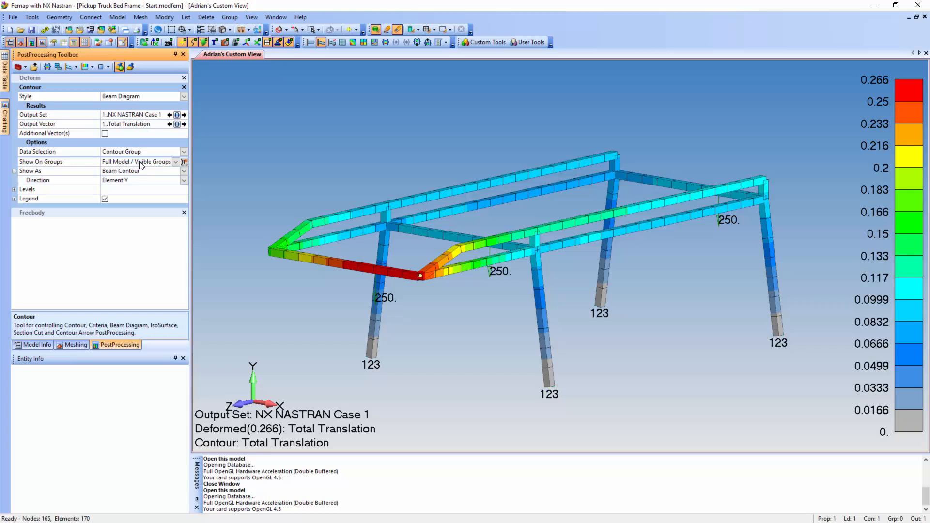
Step: Try showing the beam results as a Beam Diagram and switch them back to Beam Contour
left_click(184, 171)
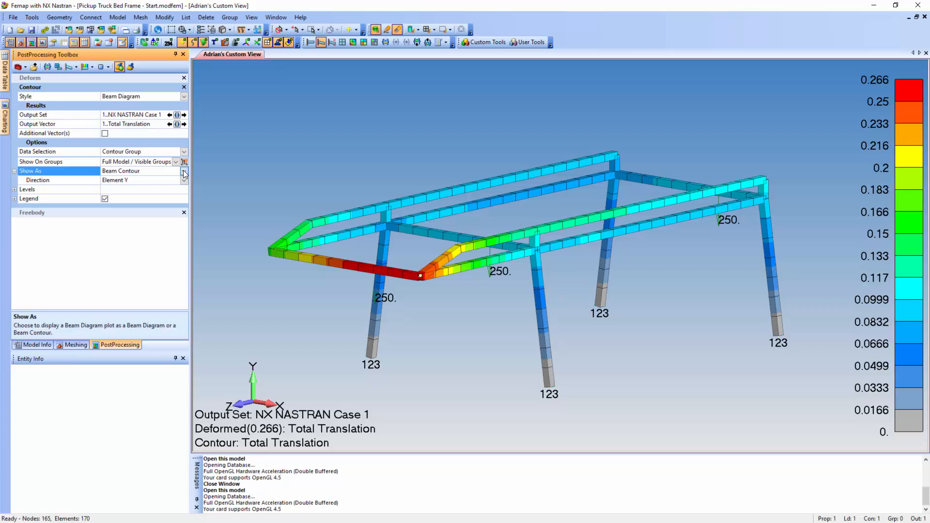
left_click(164, 181)
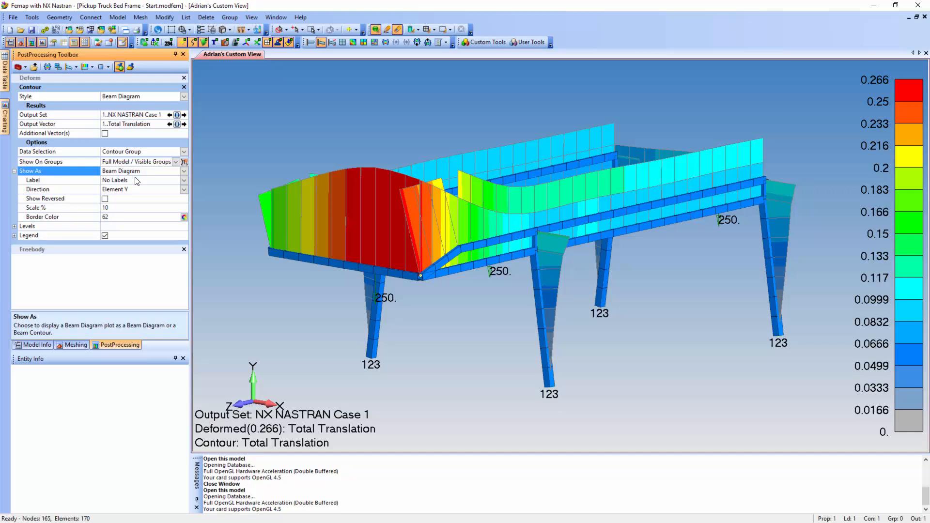
left_click(184, 173)
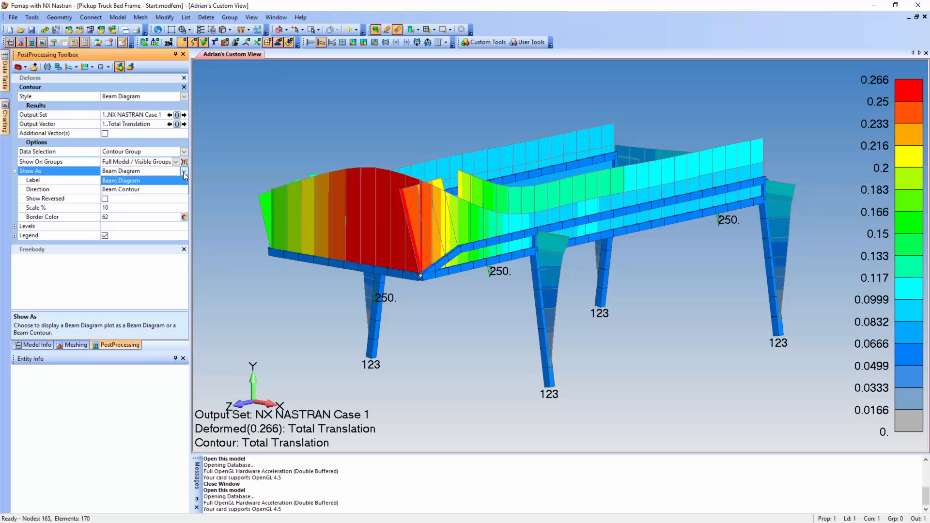
left_click(155, 189)
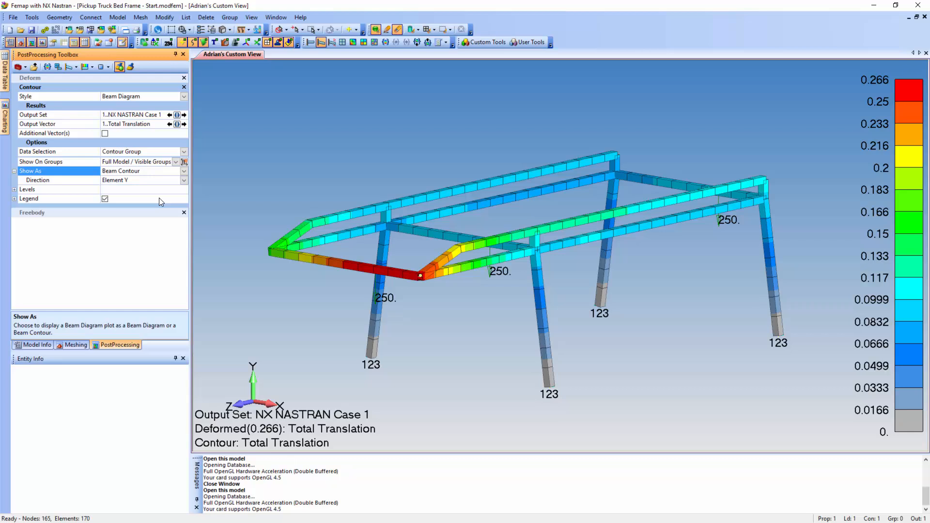
Step: Change the contour style to Contour Arrow and turn off the arrow labels
left_click(185, 97)
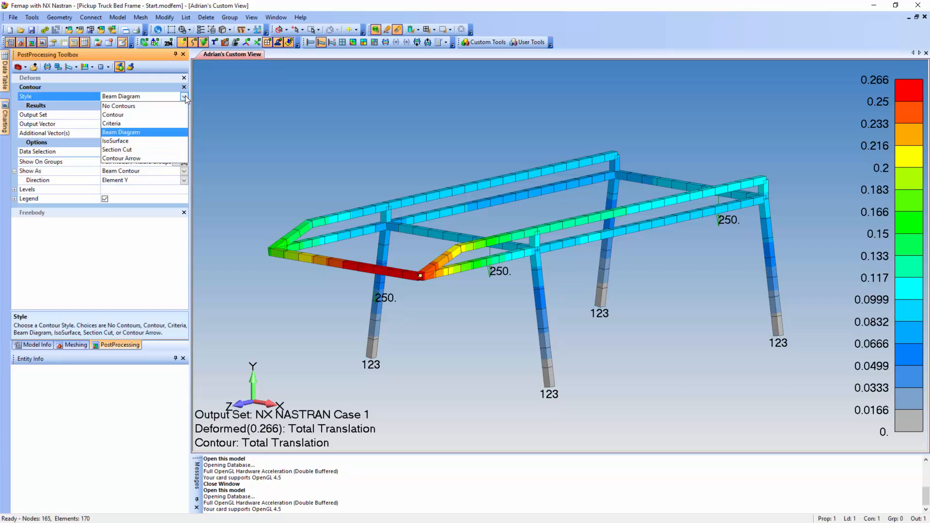
left_click(152, 158)
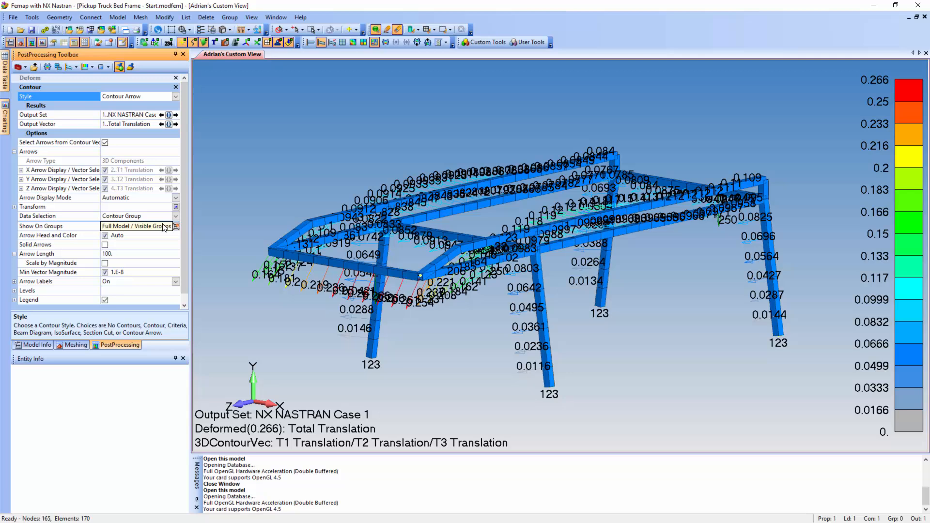
left_click(175, 282)
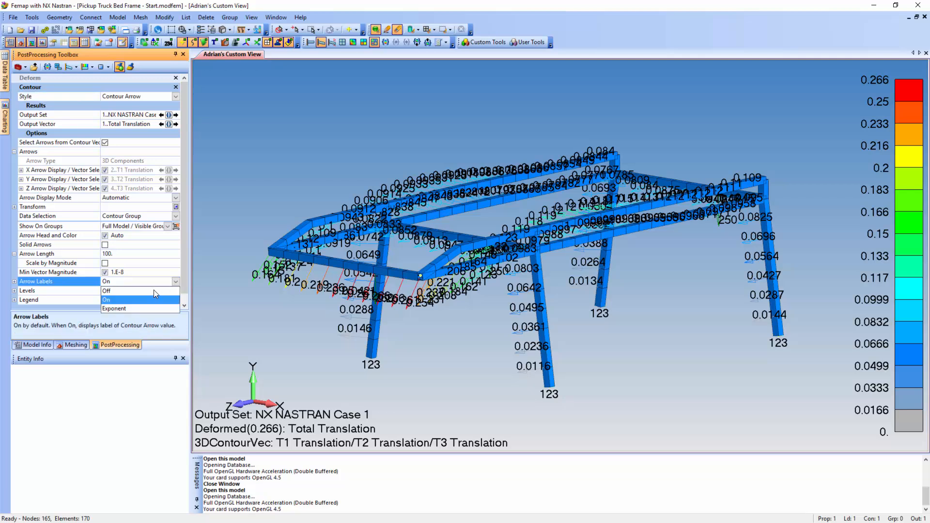
left_click(154, 291)
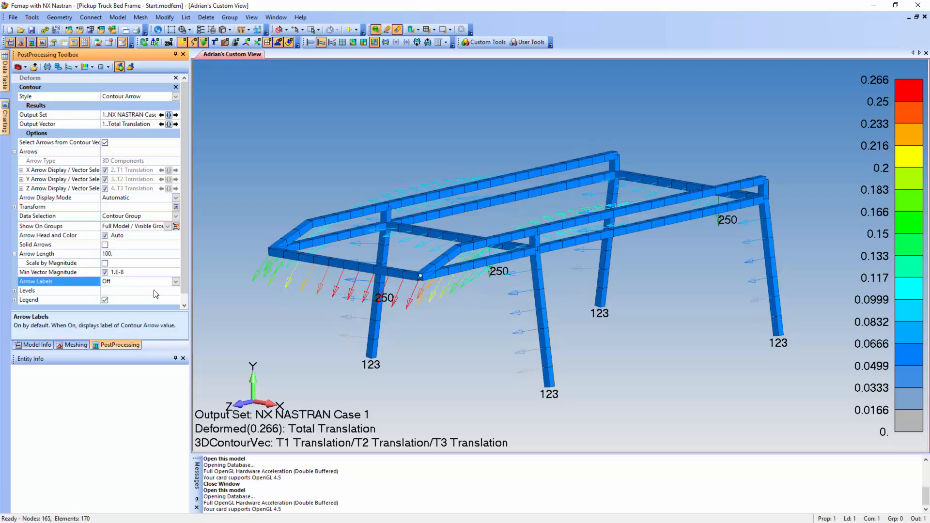
Step: Make the contour arrows solid and scaled by magnitude, with a minimum vector magnitude of .05
left_click(105, 245)
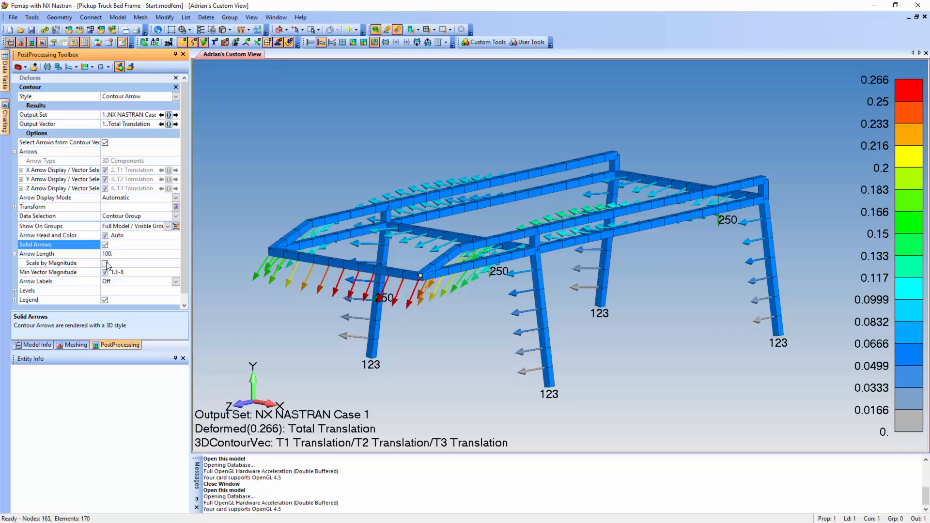
left_click(105, 263)
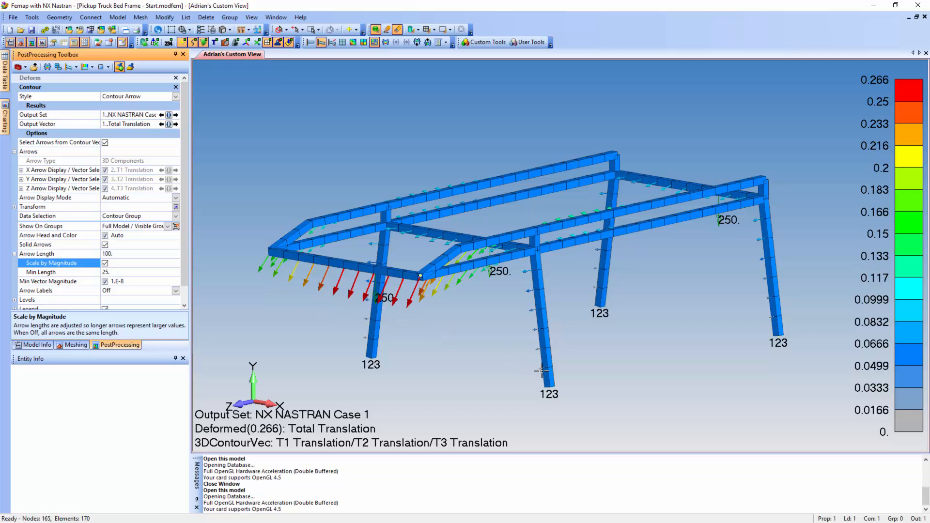
left_click(123, 281)
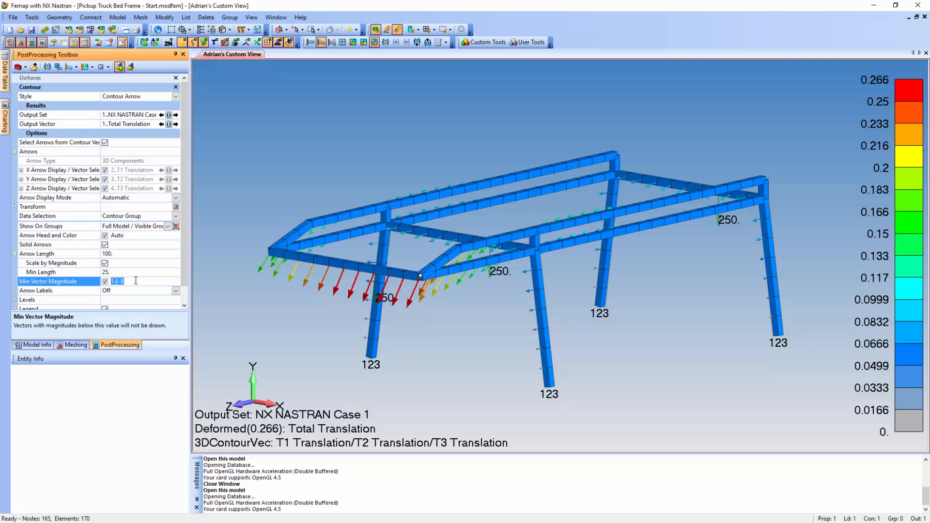
type(".05")
Step: Return the contour style to Beam Diagram and contour output vector 3139, Beam EndA Pt1 Comb Stress
left_click(176, 96)
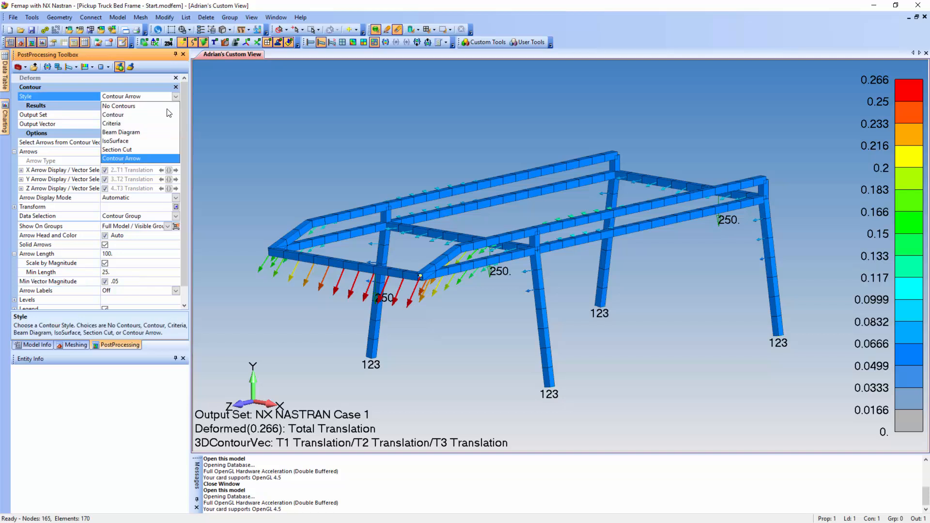
left_click(153, 132)
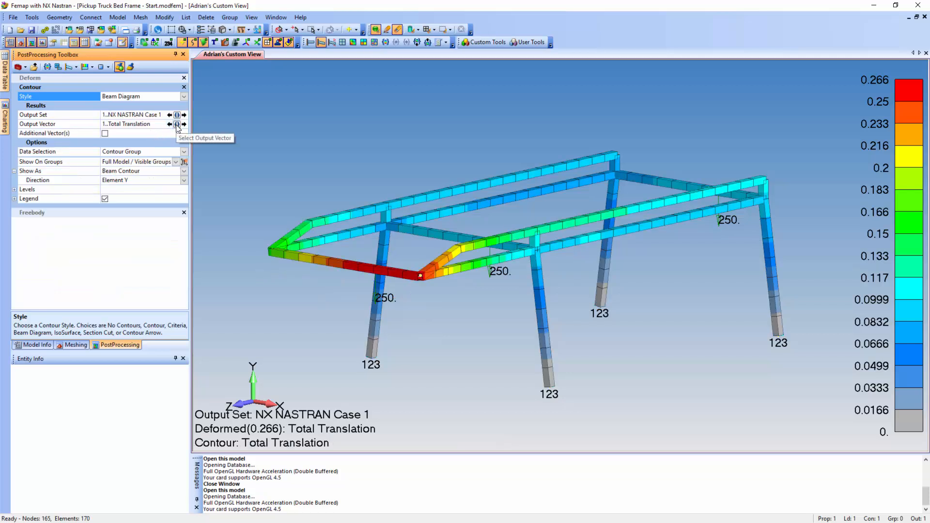
left_click(177, 124)
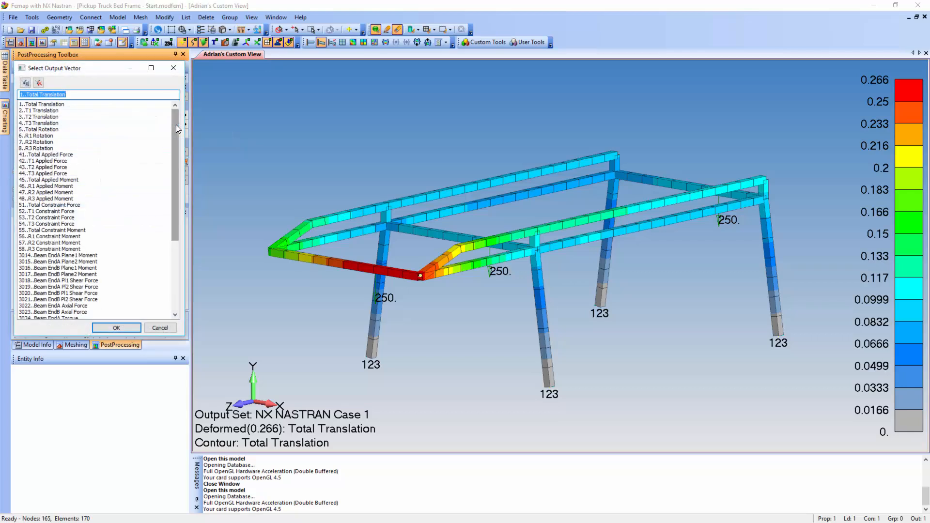
left_click_drag(176, 126, 175, 213)
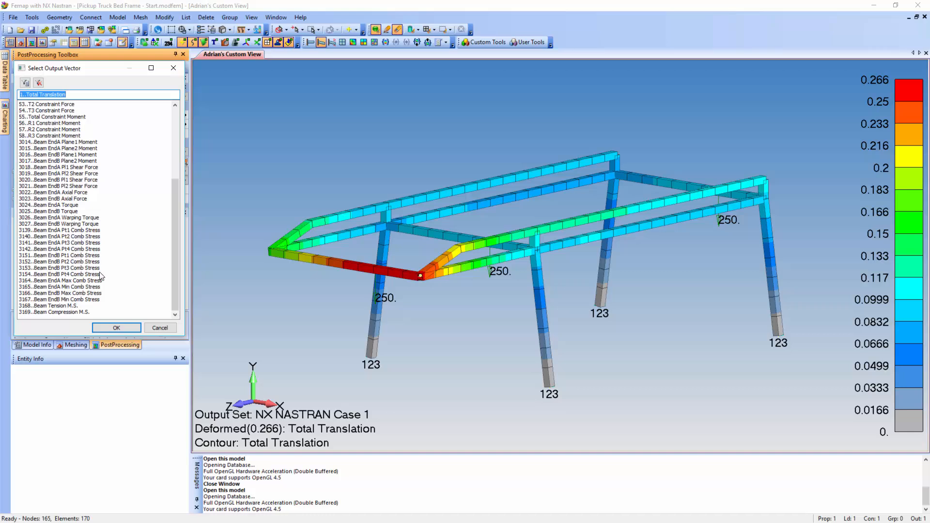
double_click(81, 231)
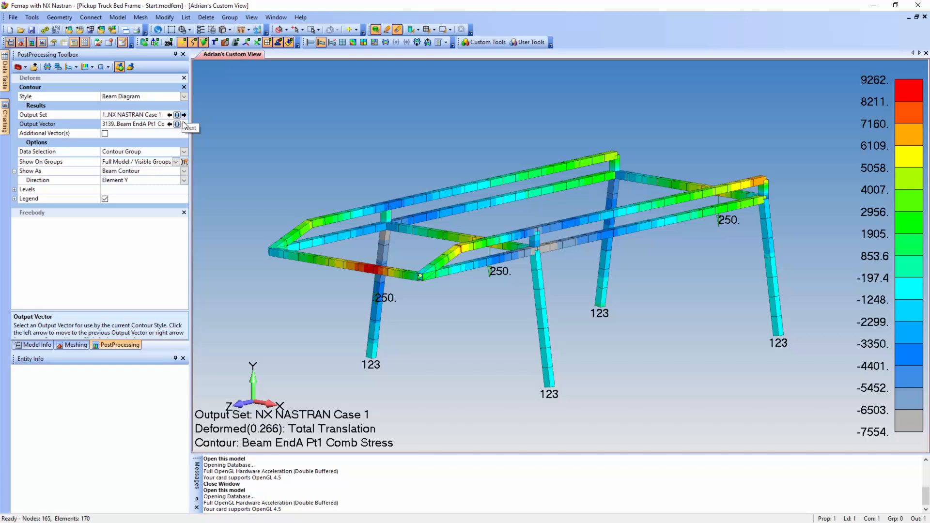
Step: Step through the combined stress output vectors from Beam EndA Pt2 up to Beam EndB Pt1
left_click(184, 124)
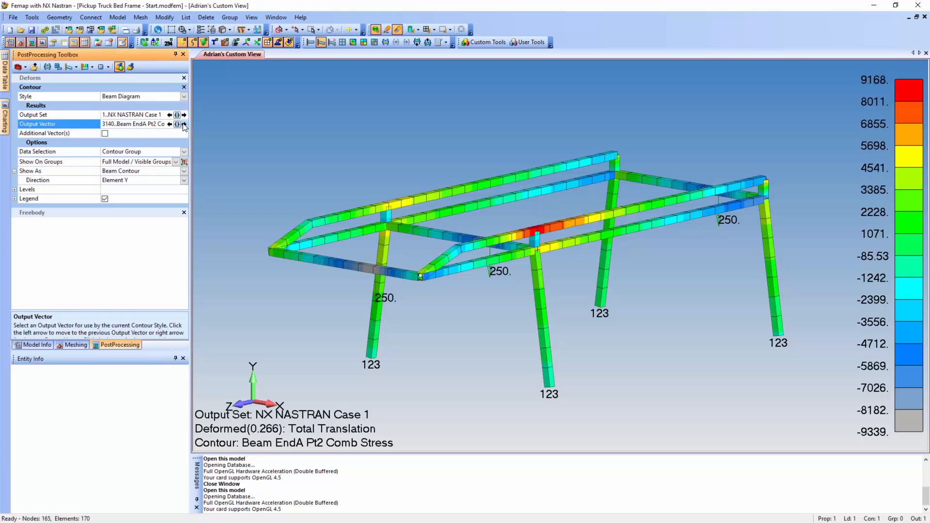
left_click(184, 124)
left_click(184, 124)
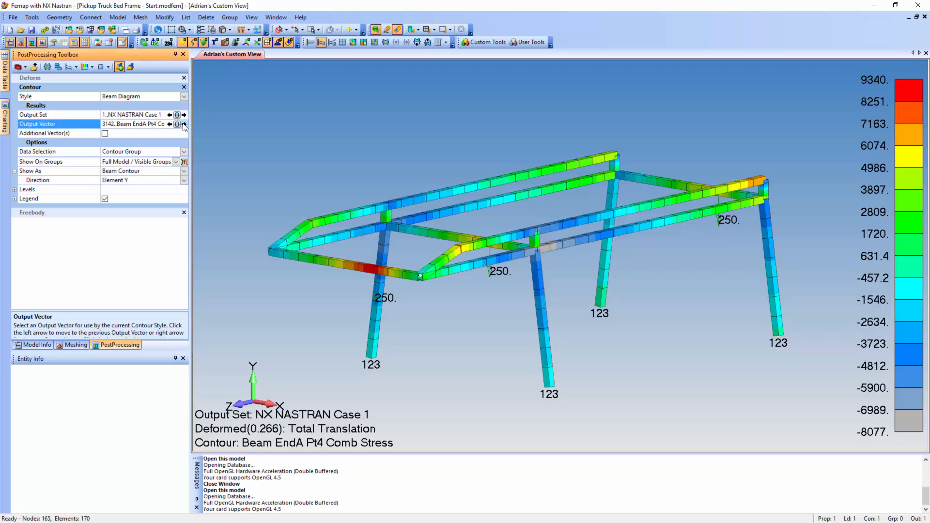
left_click(184, 124)
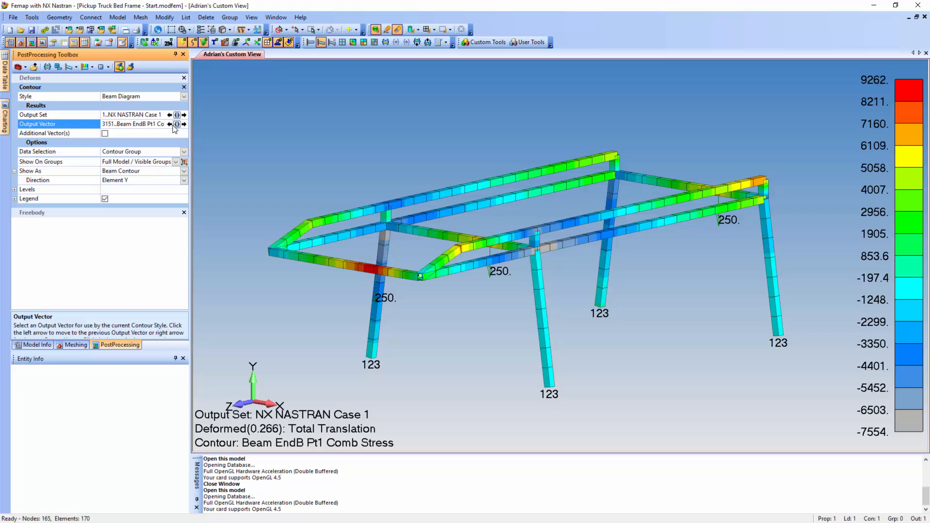
Step: Set the contour's output vector to 3164, Beam EndA Max Comb Stress
left_click(177, 124)
left_click_drag(176, 135, 176, 213)
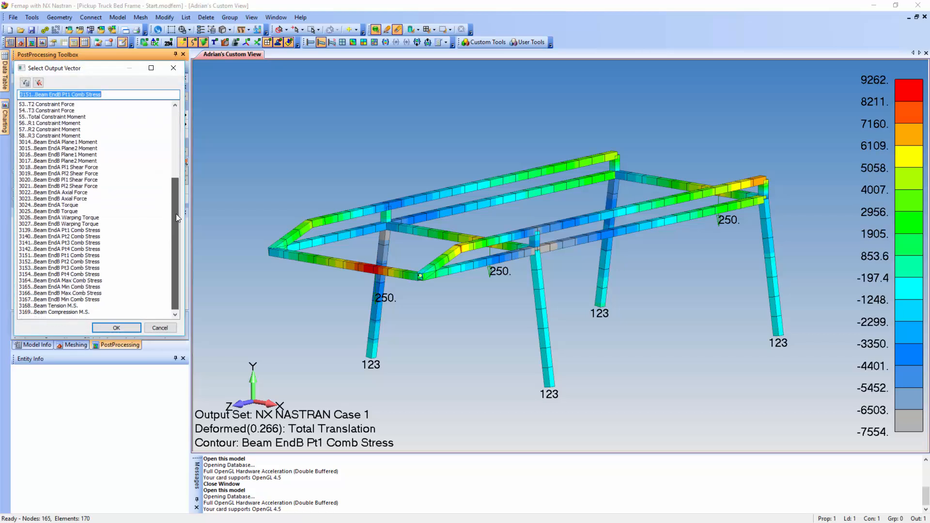
double_click(100, 280)
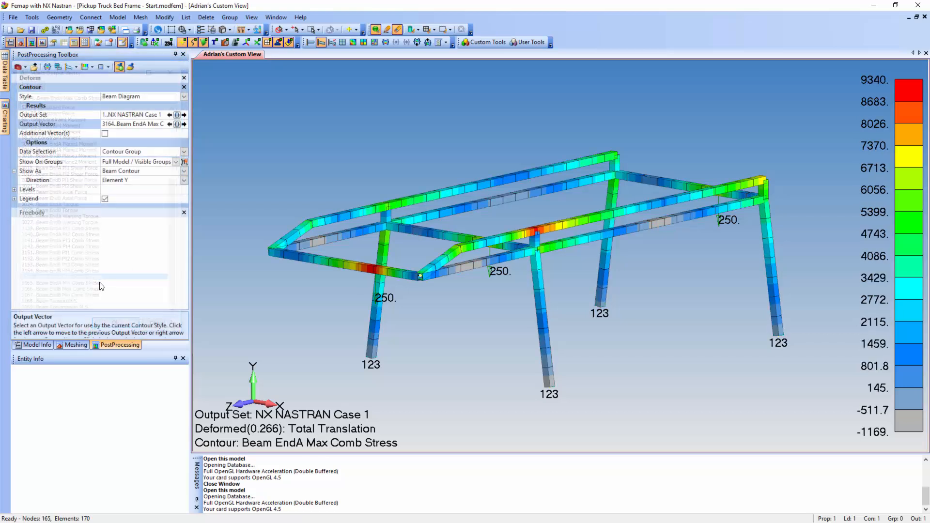
Step: Examine the Square Tubing property's stress recovery coordinates and their locations on the cross-section shape, leaving the property unchanged
left_click(44, 344)
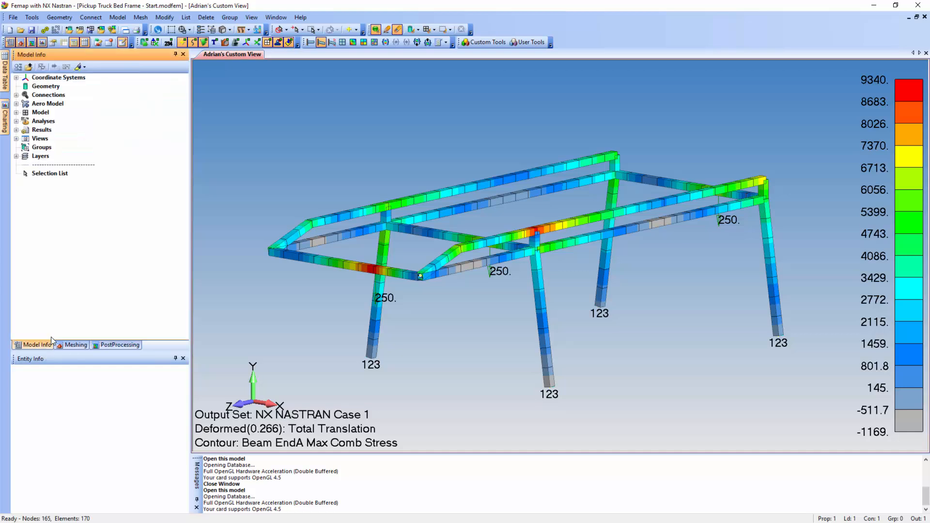
left_click(16, 113)
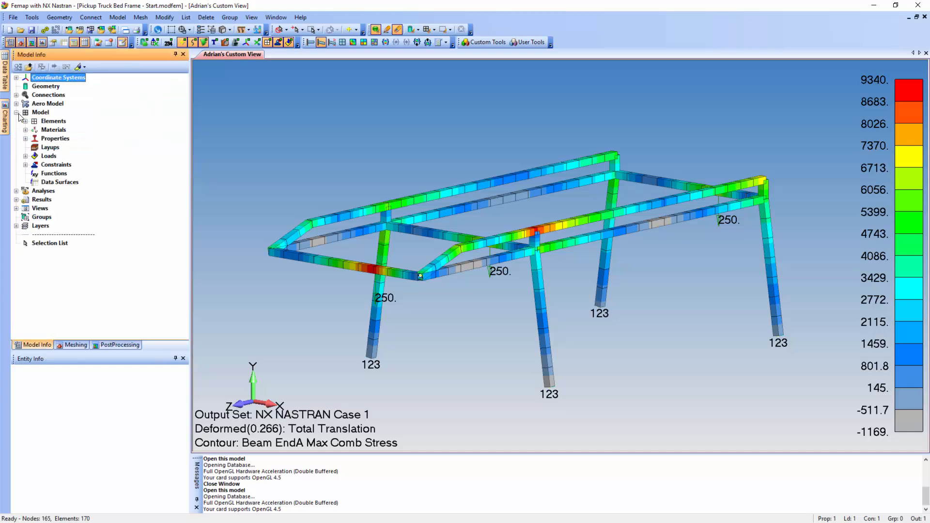
left_click(25, 138)
right_click(80, 147)
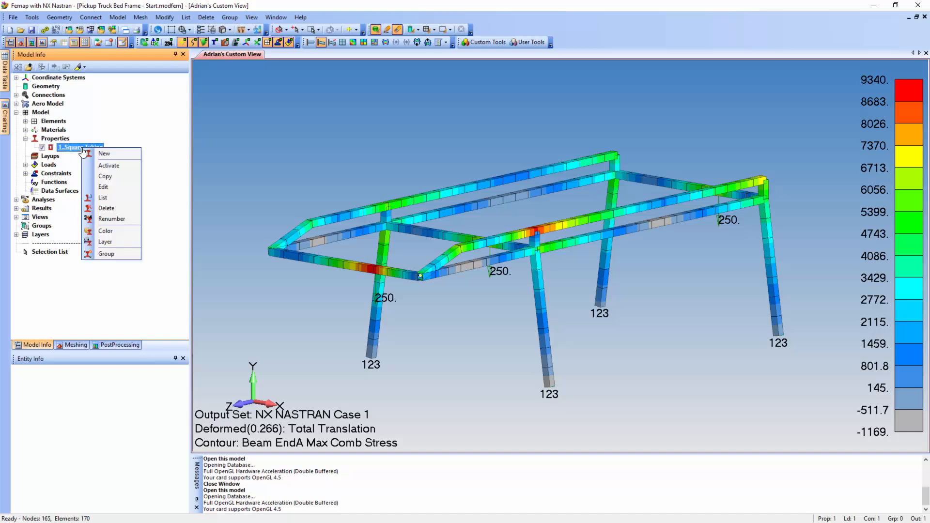
left_click(104, 187)
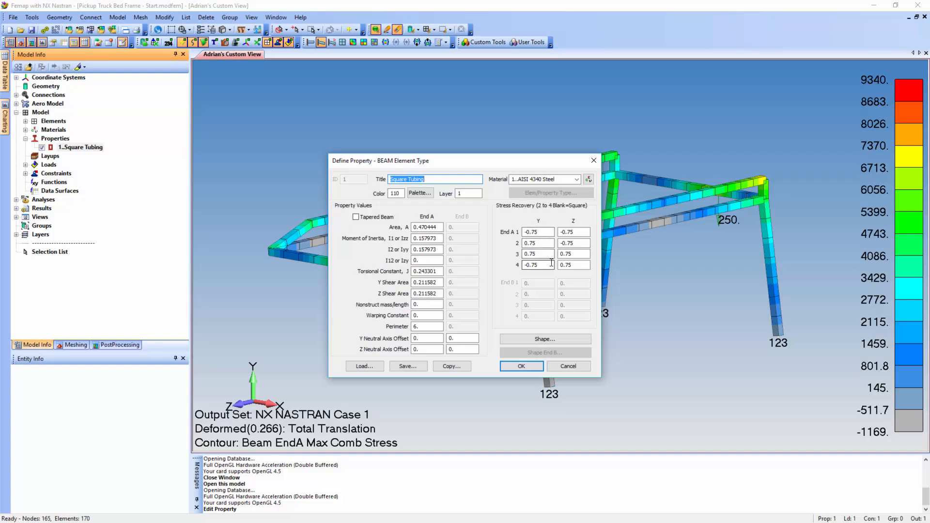
left_click(523, 339)
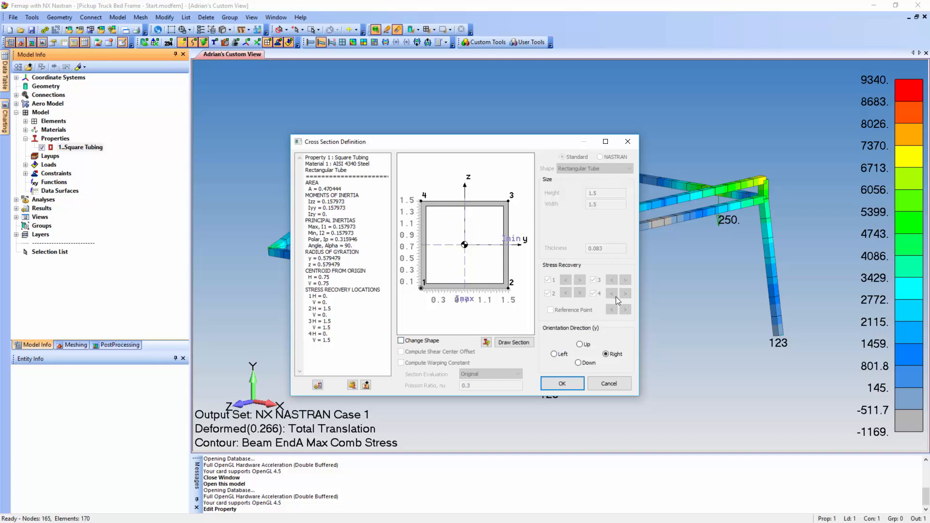
left_click(610, 384)
left_click(569, 367)
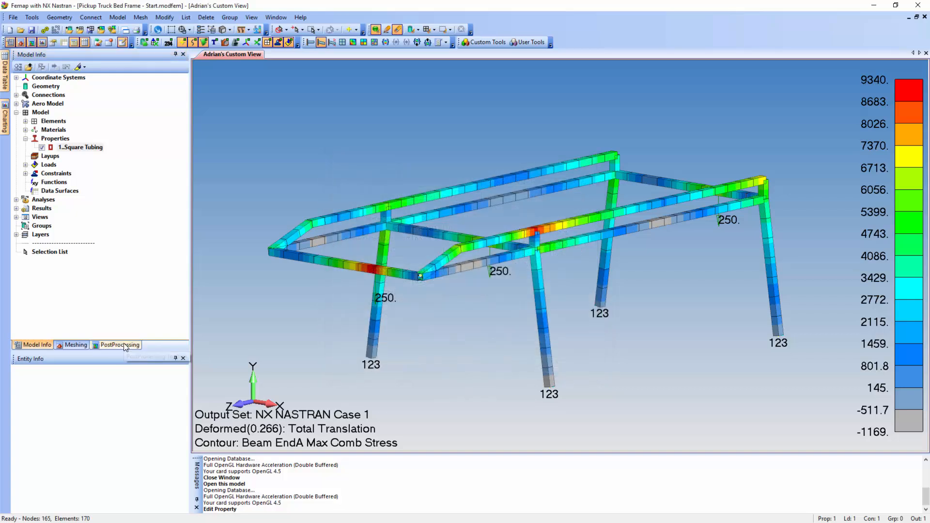
Step: Examine the Beam EndA Max Comb Stress contour up close around the loaded midspan of the front crossbar
left_click(123, 343)
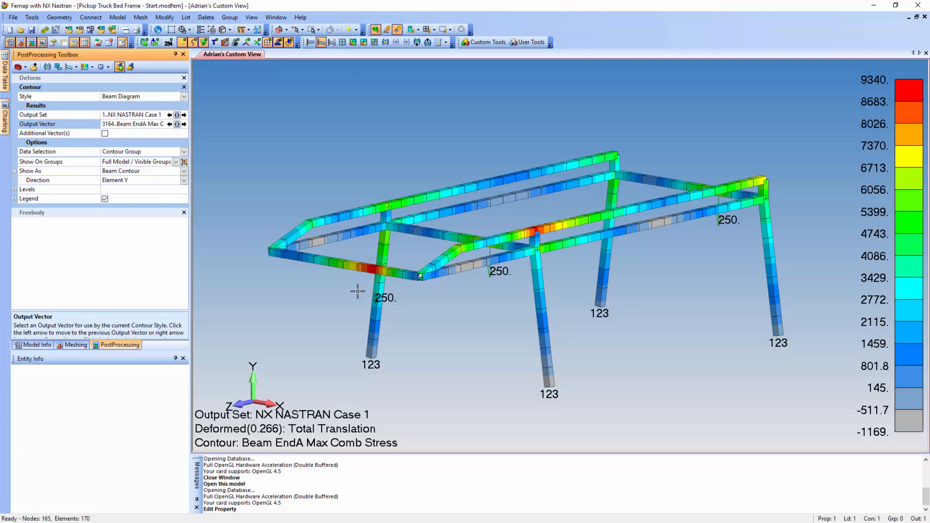
middle_click_drag(361, 276, 409, 294)
scroll(363, 259, "up", 5)
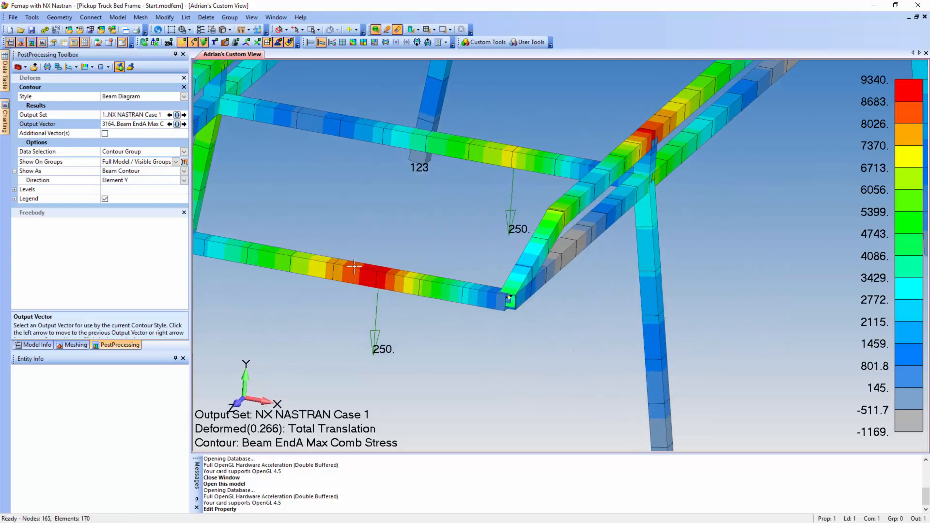
scroll(430, 345, "up", 5)
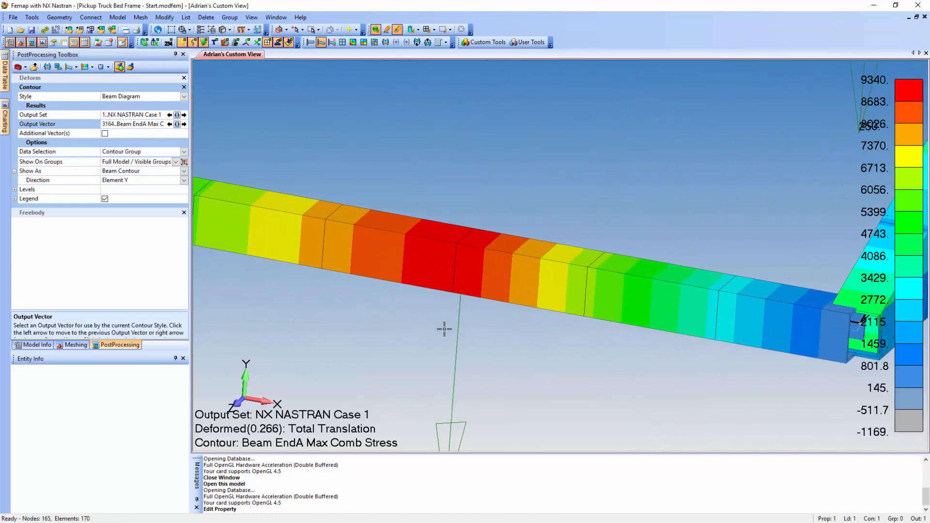
mouse_move(460, 313)
middle_mouse_down("ctrl")
mouse_move(458, 326)
mouse_move(442, 305)
mouse_move(458, 301)
middle_mouse_up("ctrl")
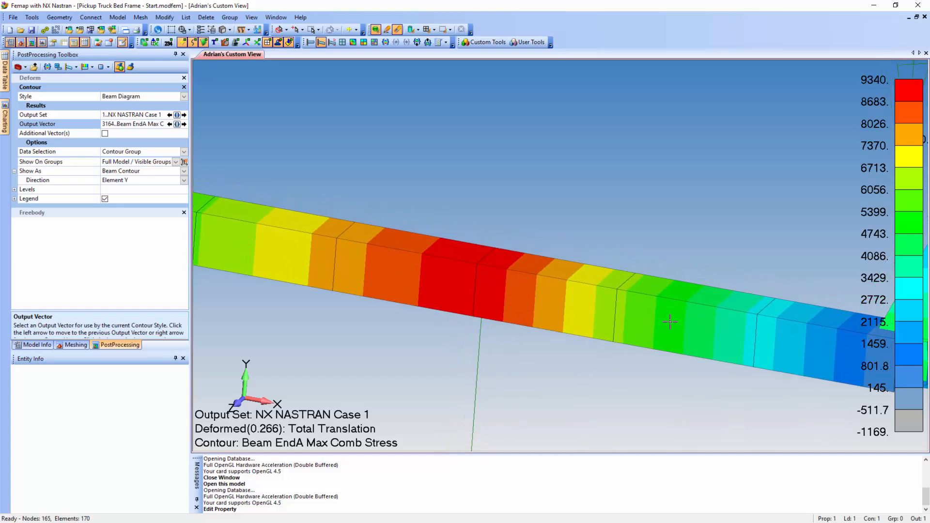
middle_click_drag(637, 313, 616, 335, "ctrl")
scroll(611, 324, "up", 1)
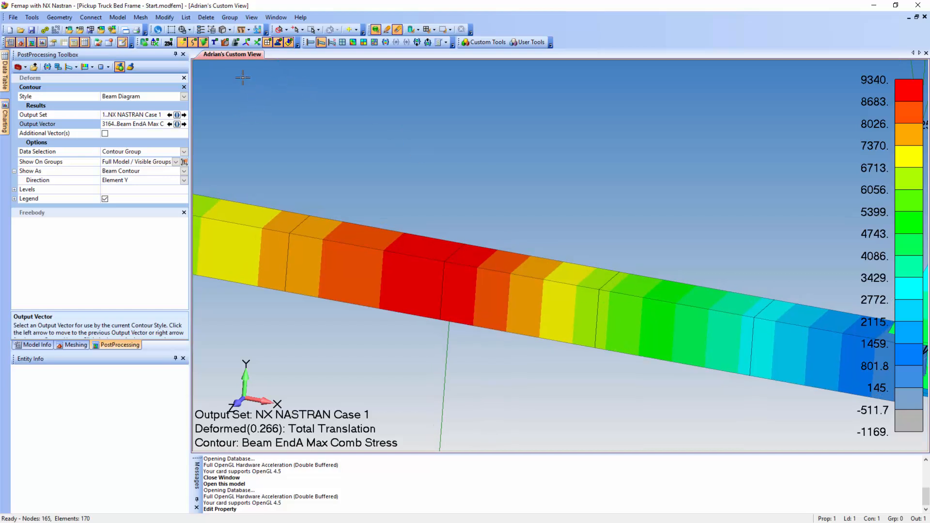
Step: Turn off the contour and deformed display and show the model in wireframe
left_click(342, 43)
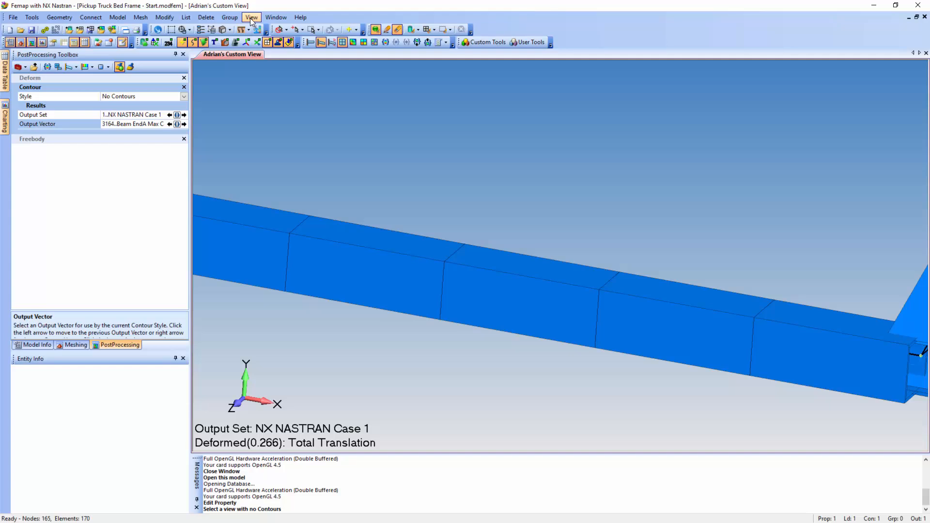
left_click(311, 44)
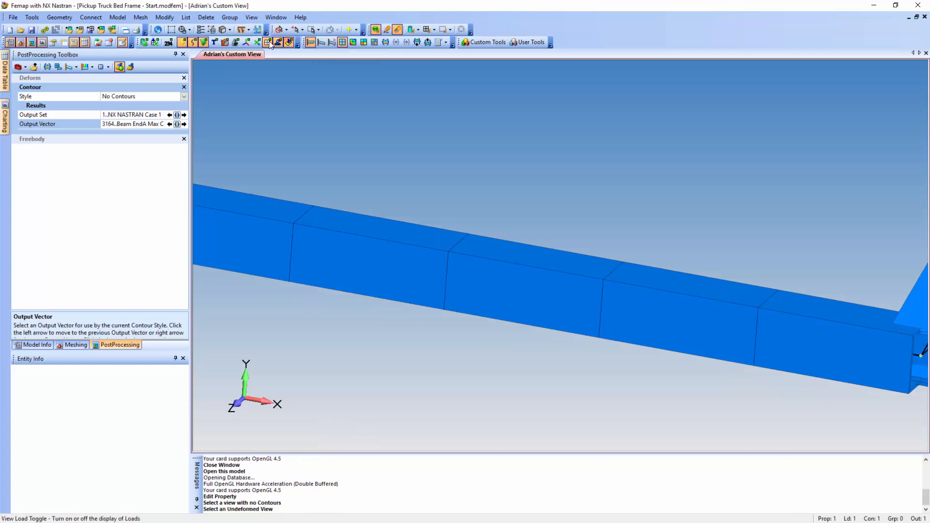
left_click(231, 30)
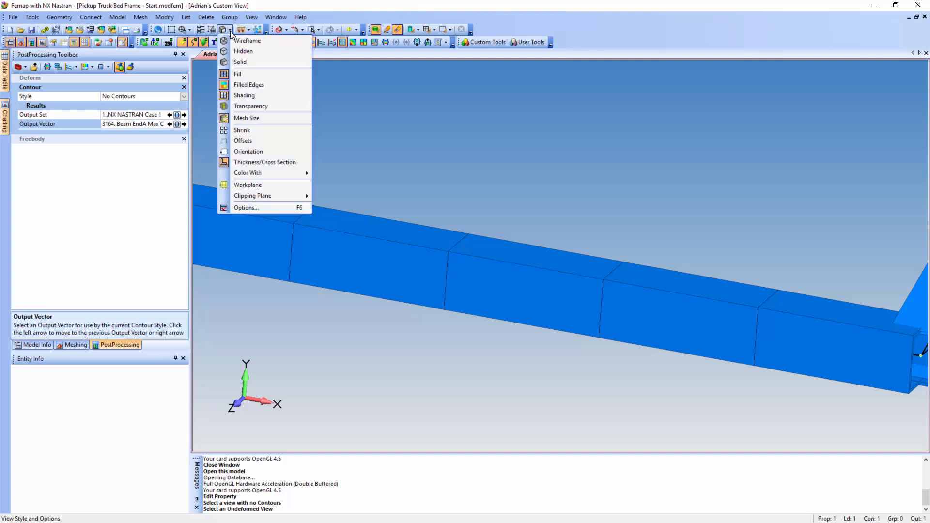
left_click(269, 45)
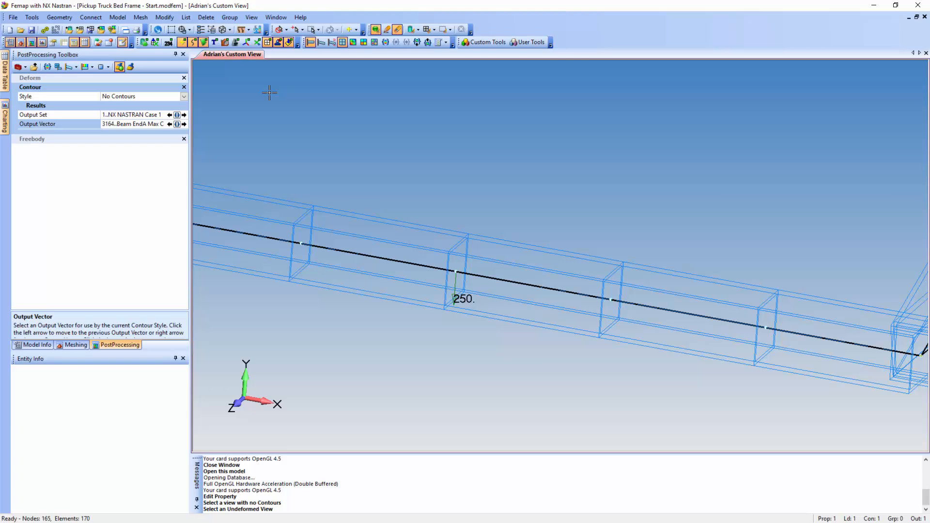
Step: Hide all entity types in the view's visibility settings except elements
key("ctrl+q")
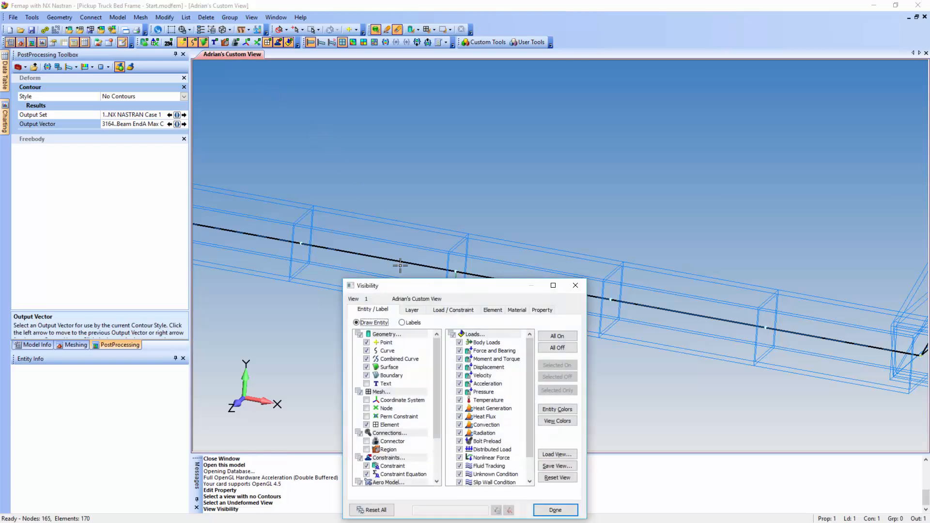
left_click(557, 348)
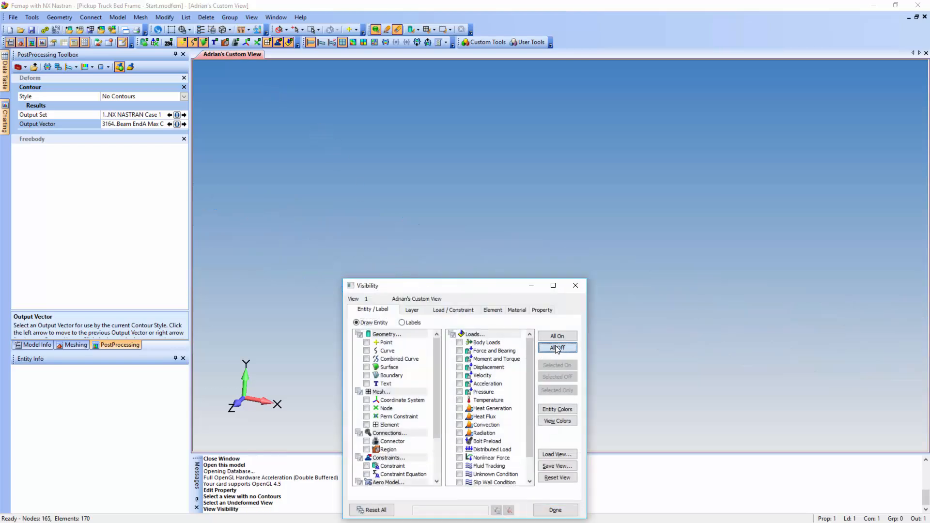
left_click(367, 425)
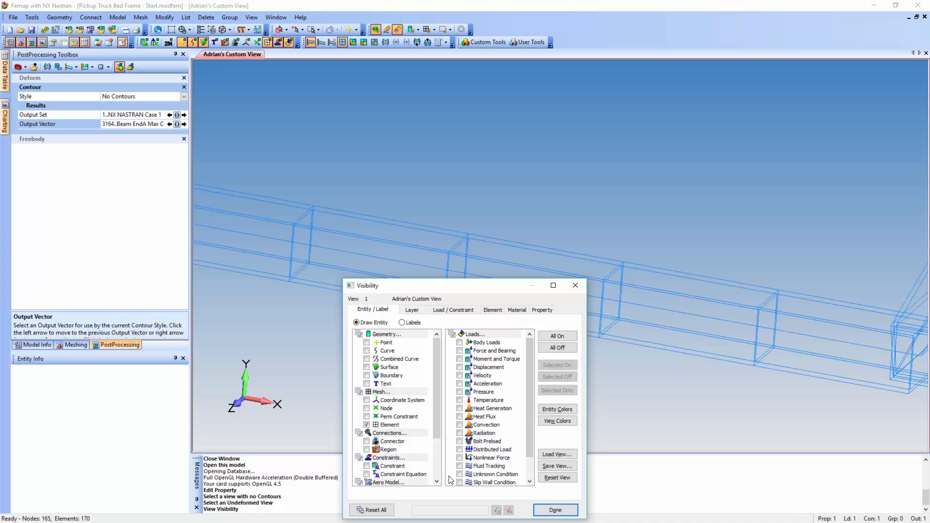
left_click(552, 510)
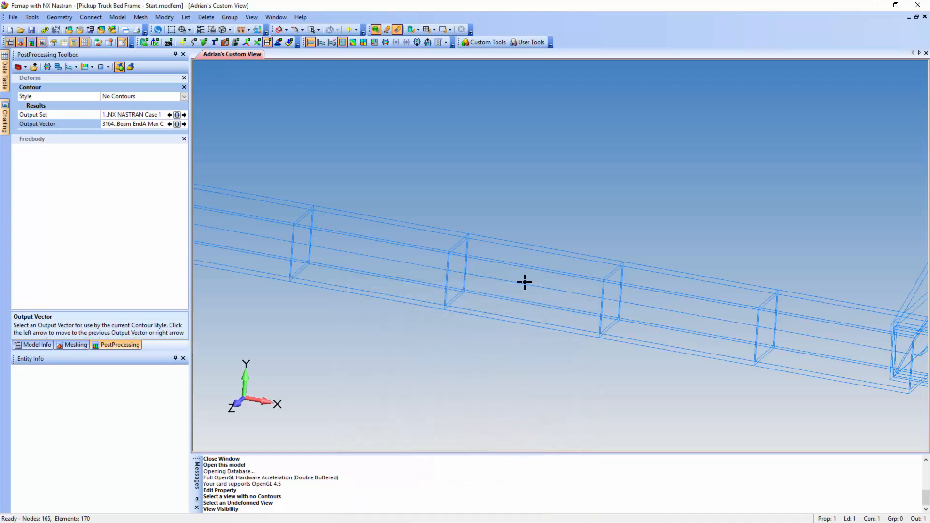
middle_click_drag(525, 282, 498, 287)
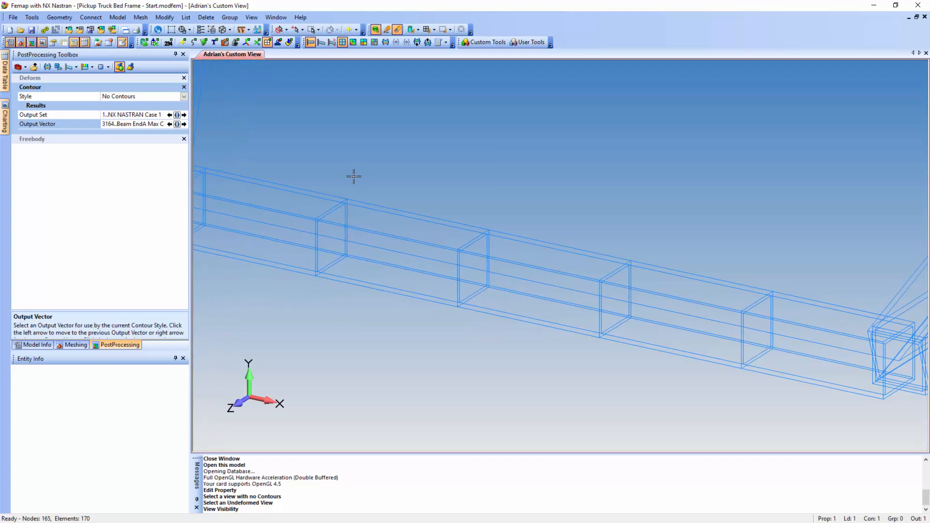
Step: Display the beam cross-section axial stress on element 26, just past the load, at about 41% of its length from End A
left_click(251, 17)
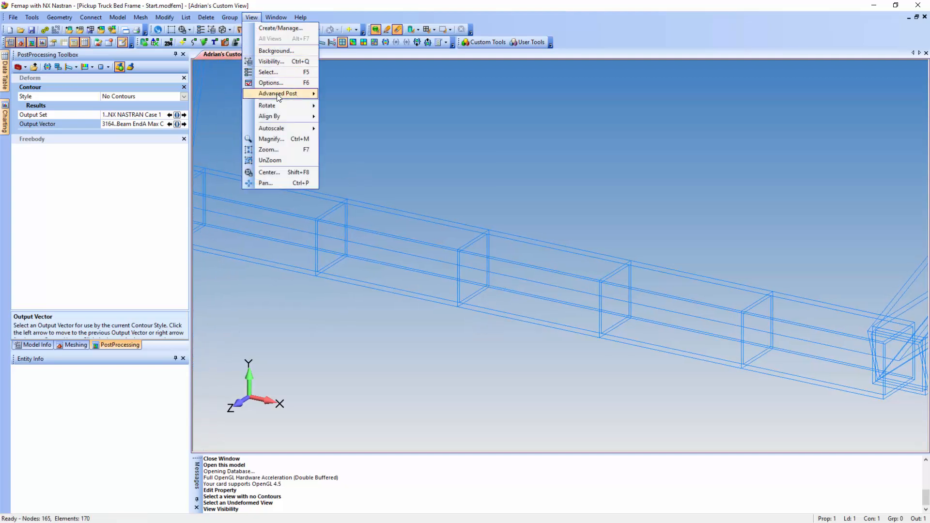
mouse_move(289, 96)
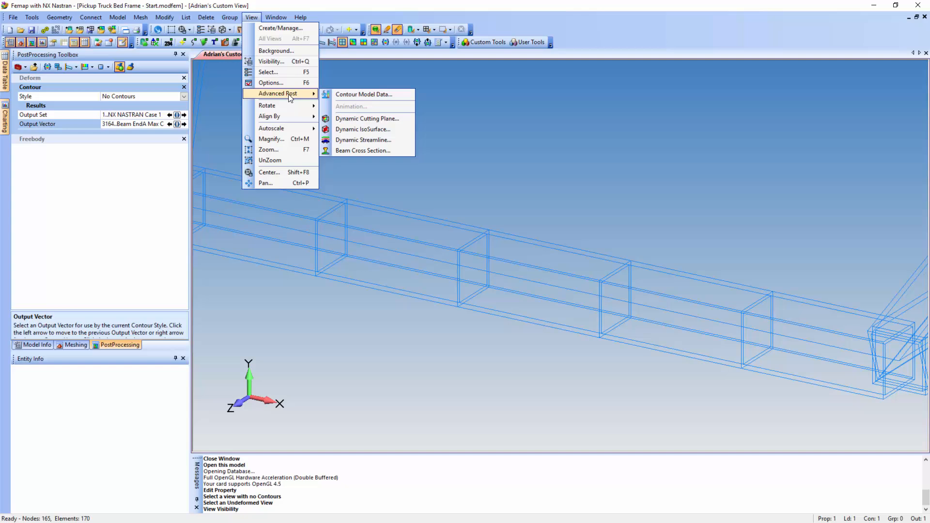
left_click(390, 151)
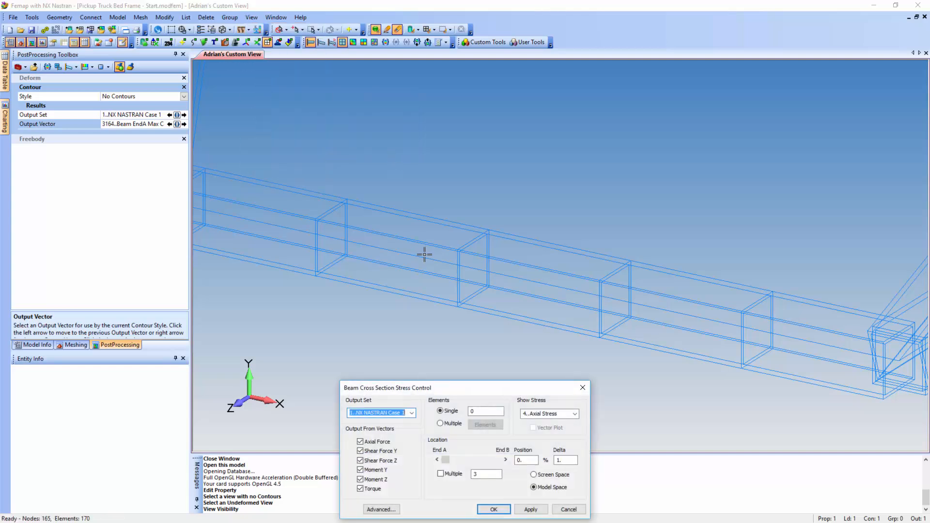
left_click(481, 411)
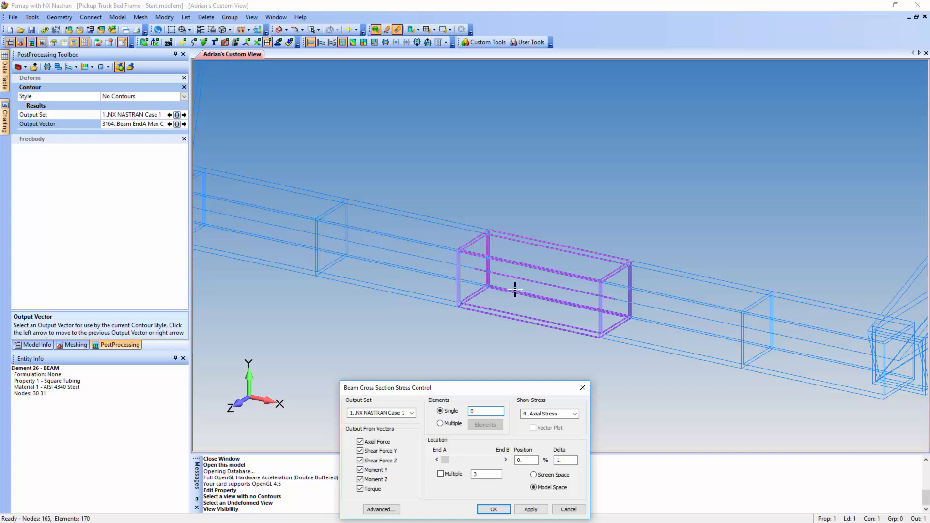
left_click(517, 289)
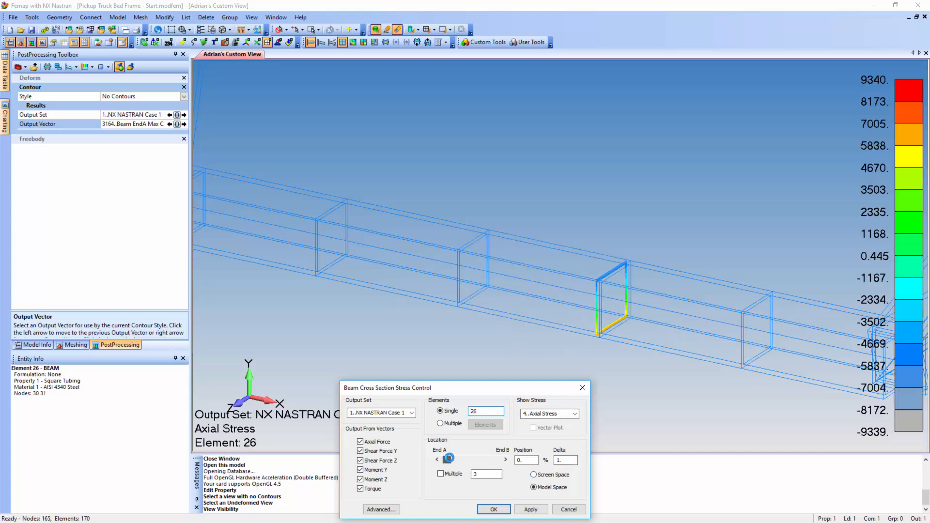
left_click_drag(445, 459, 466, 457)
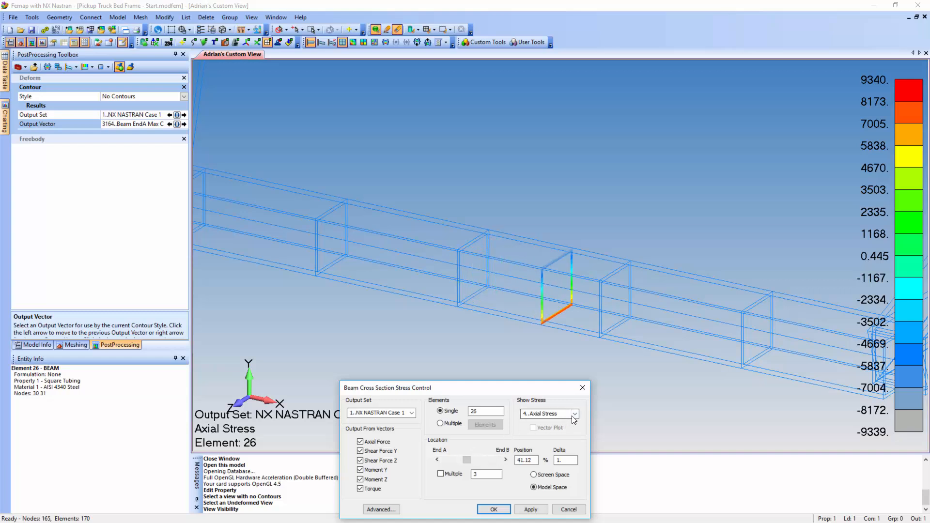
Step: Switch the cross-section plot to von Mises Stress and move its location to End B at 100%
left_click(552, 414)
left_click(545, 423)
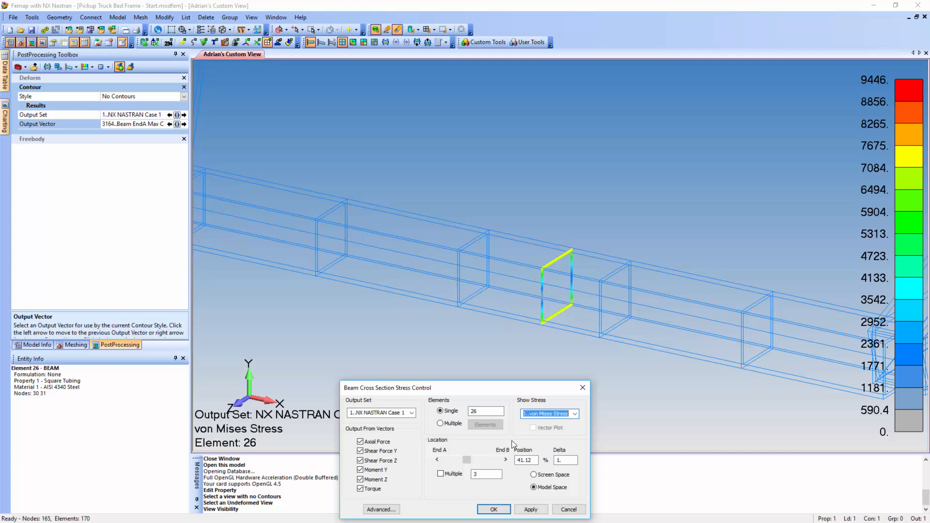
left_click_drag(466, 460, 510, 461)
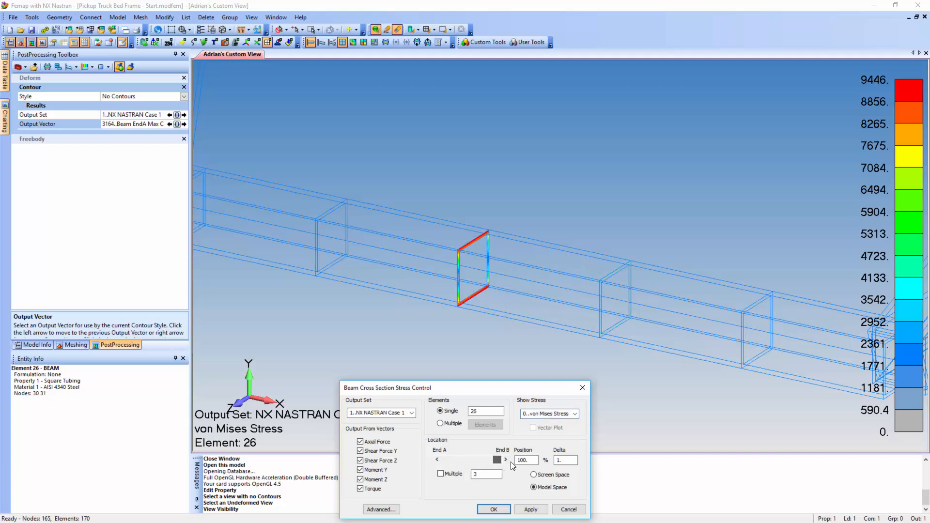
Step: Show Maximum Principal Stress on the cross section at End B
left_click(575, 413)
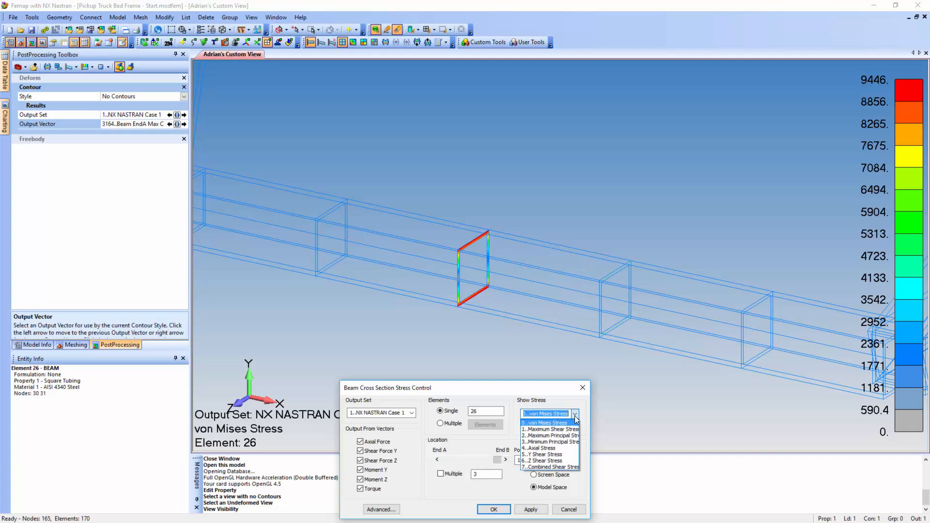
left_click(551, 438)
mouse_move(497, 459)
left_mouse_down()
mouse_move(450, 459)
mouse_move(508, 461)
left_mouse_up()
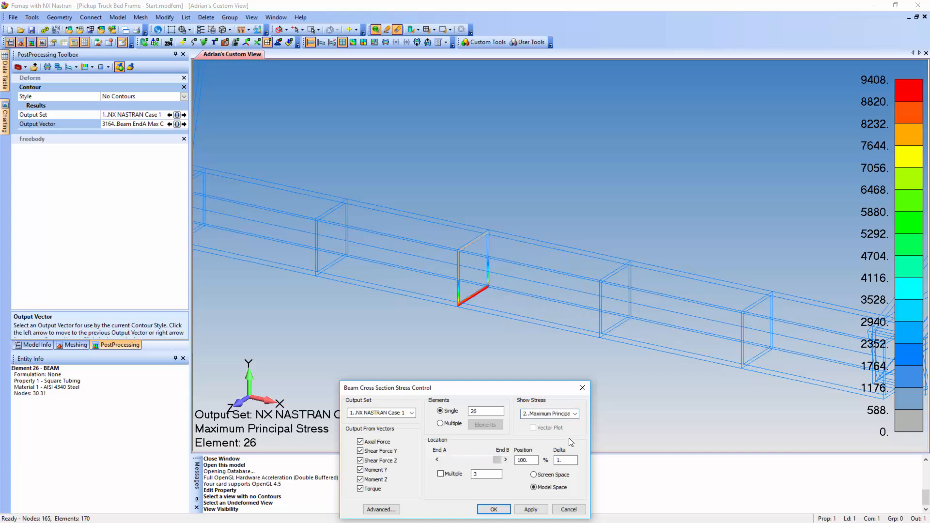
Step: Display the cross-section stress at 10 multiple locations along the element and apply the settings
left_click(441, 473)
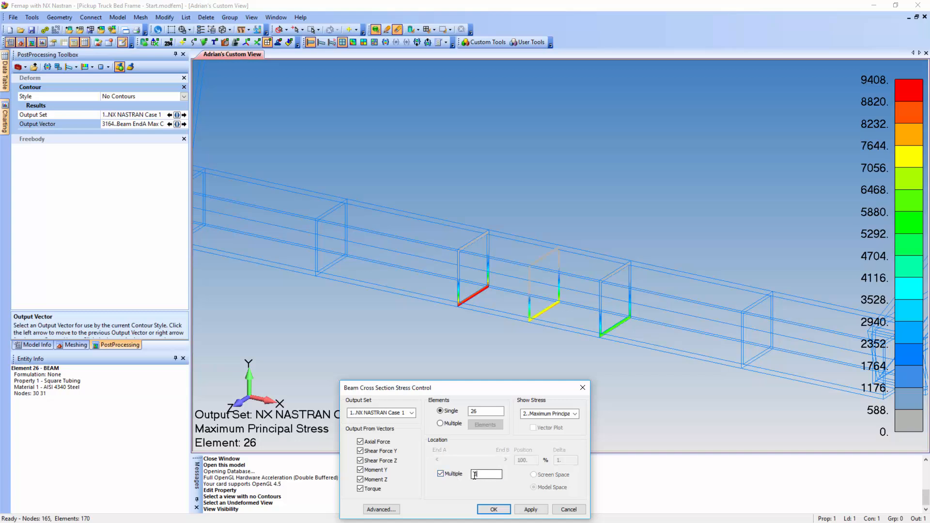
type("10")
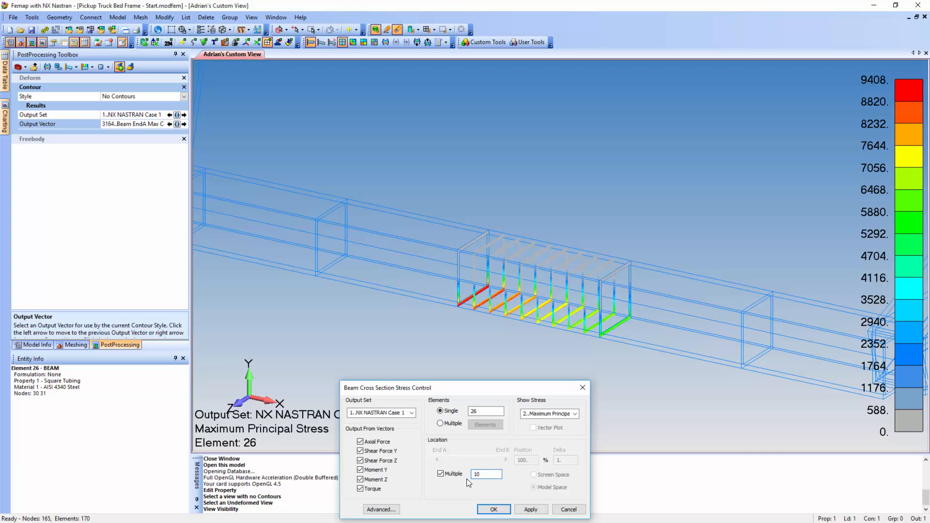
key("Return")
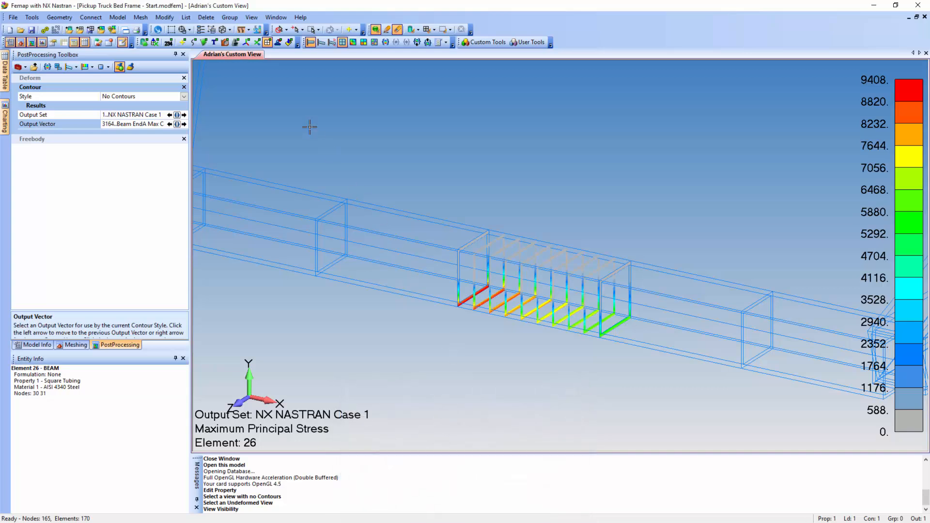
Step: Return the beam cross-section stress display to a single location at about 56% along element 26
left_click(256, 18)
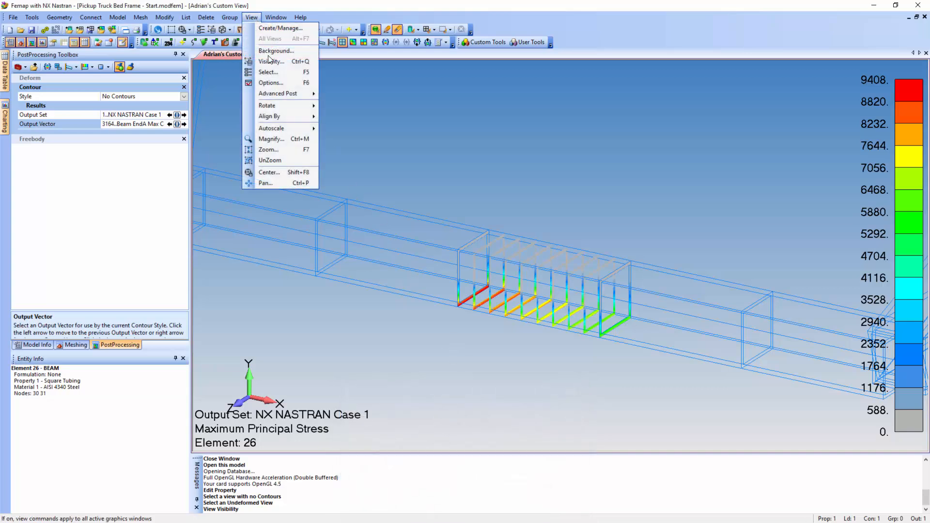
mouse_move(290, 94)
left_click(364, 150)
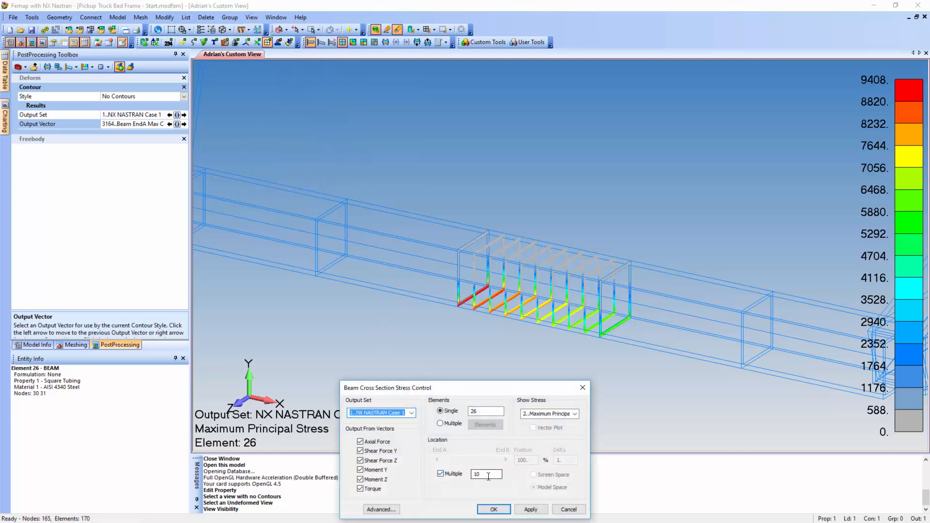
left_click_drag(485, 474, 463, 477)
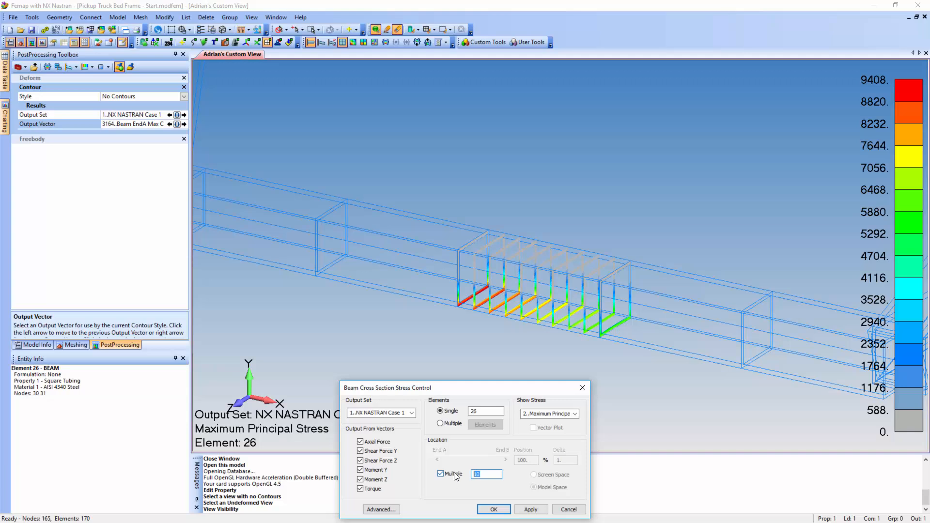
left_click(456, 475)
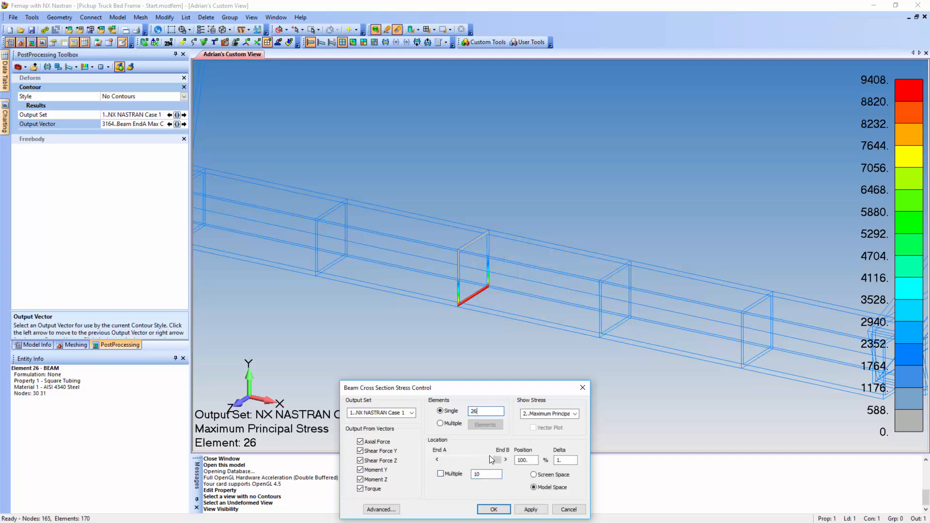
left_click_drag(497, 460, 475, 470)
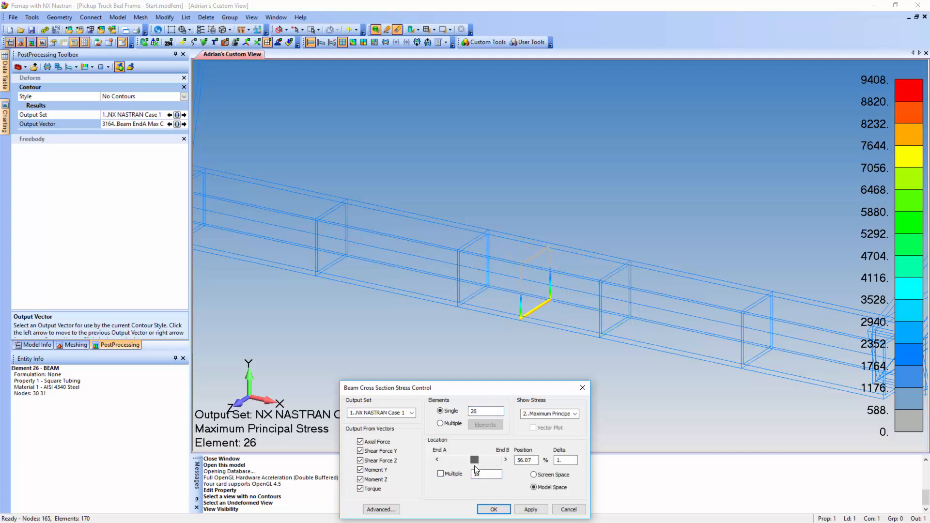
Step: Switch the cross-section stress display to multiple elements and select beam elements 25, 26 and 27
left_click(456, 424)
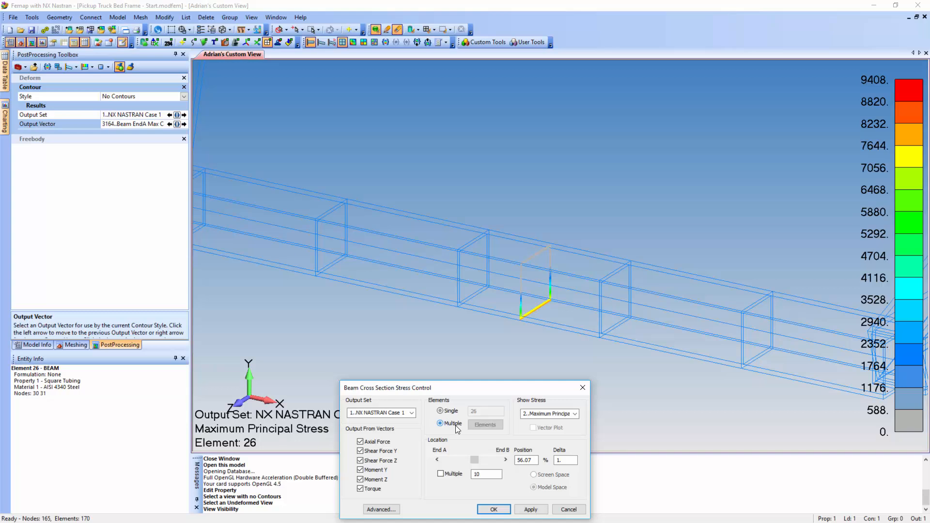
left_click(482, 426)
left_click(409, 264)
left_click(514, 277)
left_click(597, 312)
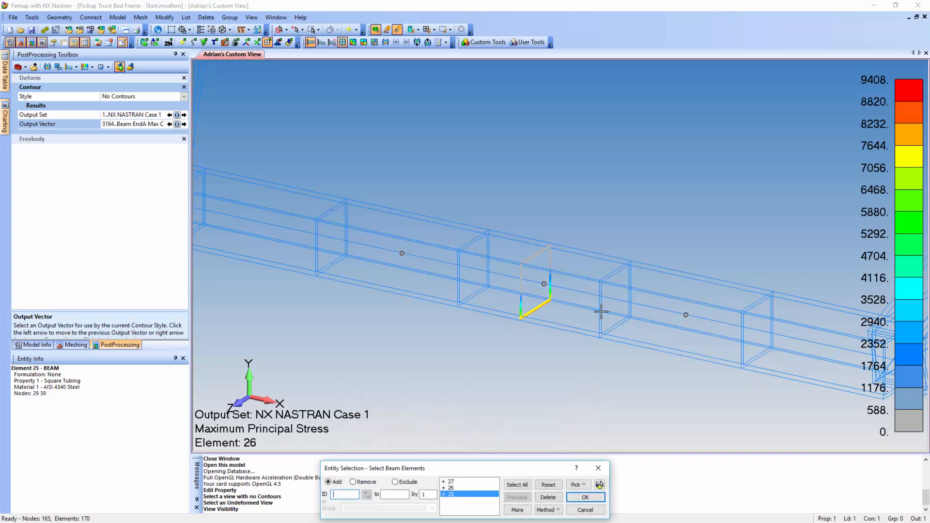
left_click(599, 485)
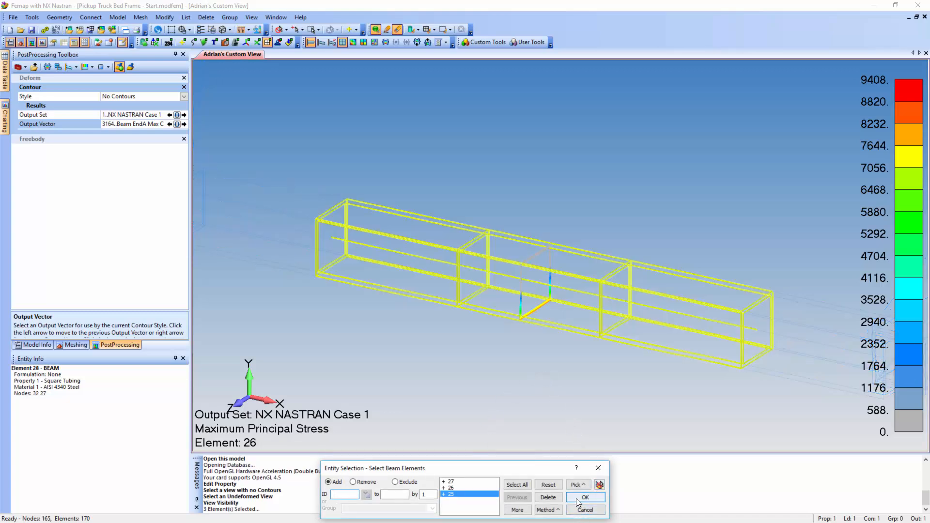
left_click(577, 498)
Step: Move the cross-section location to End B at 100% and show von Mises Stress for the selected elements
left_click_drag(475, 460, 505, 461)
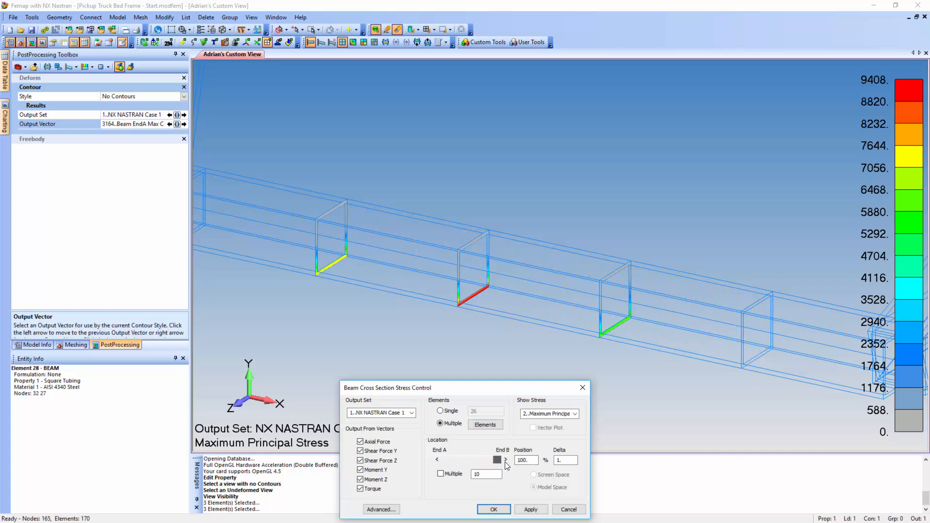
left_click(576, 415)
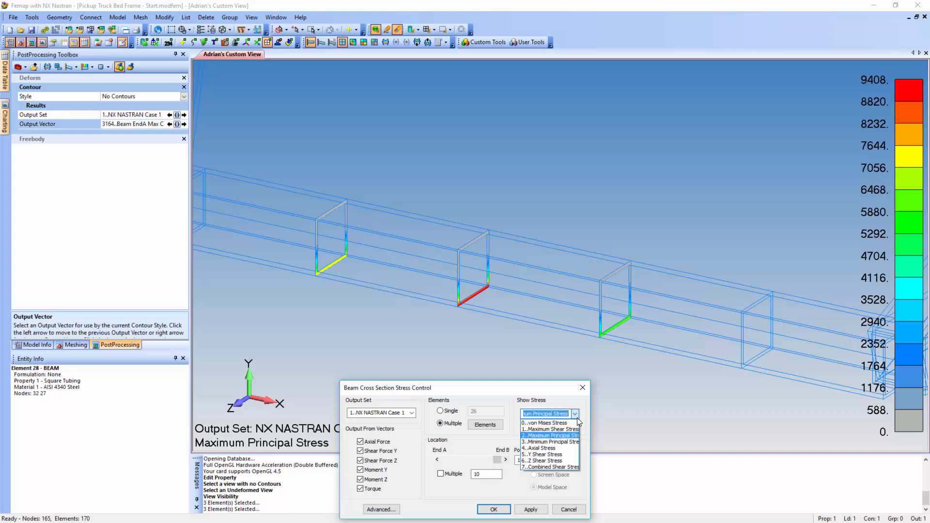
left_click(558, 420)
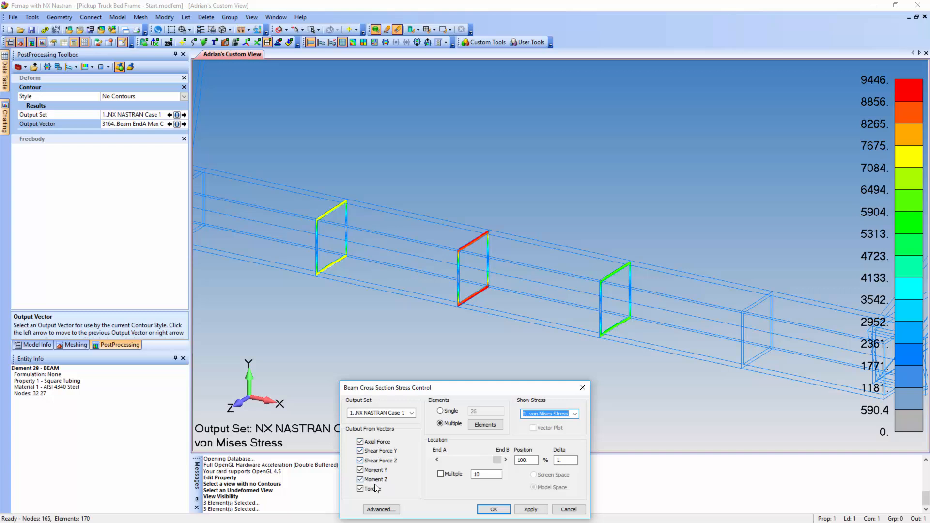
Step: Exclude the axial force, both shear forces and both moments from the cross-section stress, leaving only Torque included
left_click(360, 442)
left_click(361, 451)
left_click(360, 451)
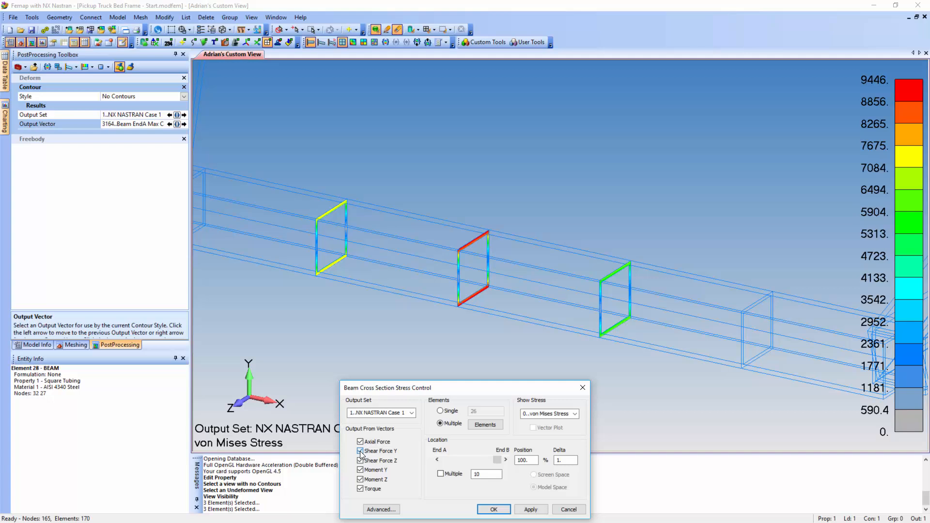
left_click(360, 442)
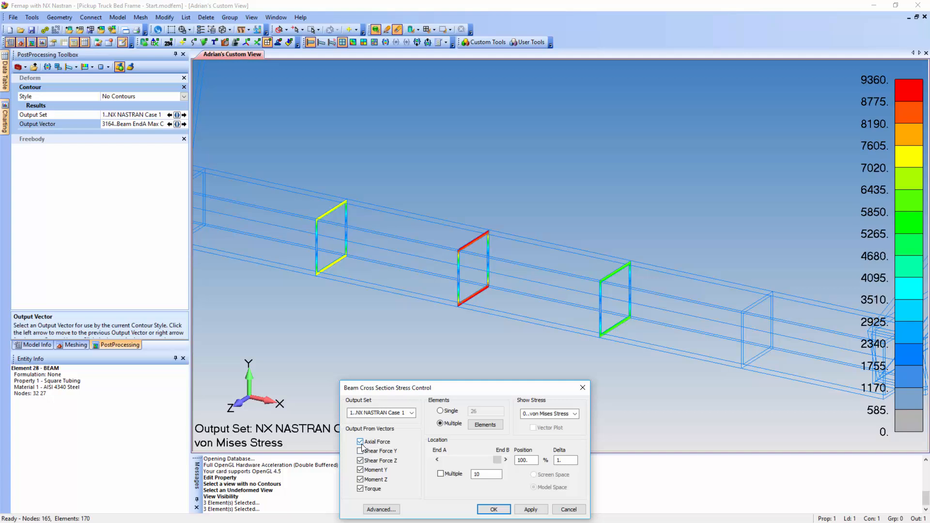
left_click(360, 469)
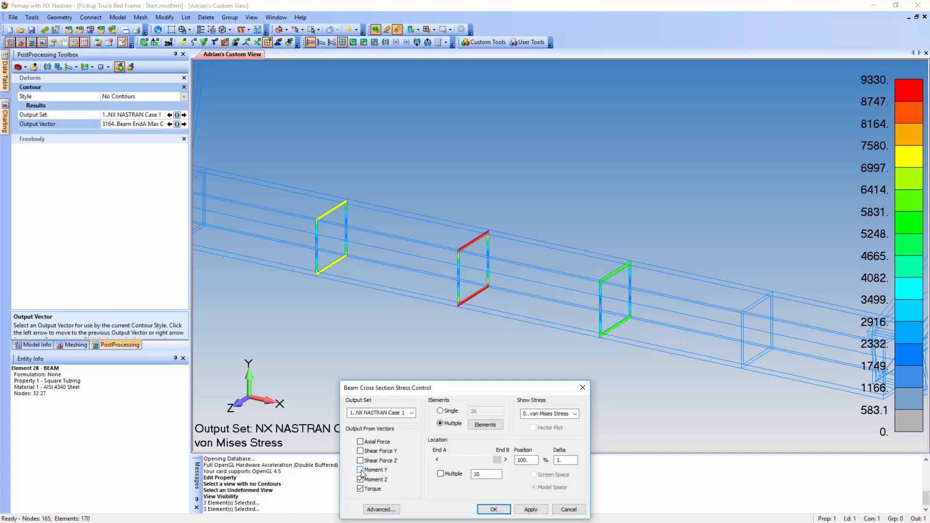
left_click(360, 480)
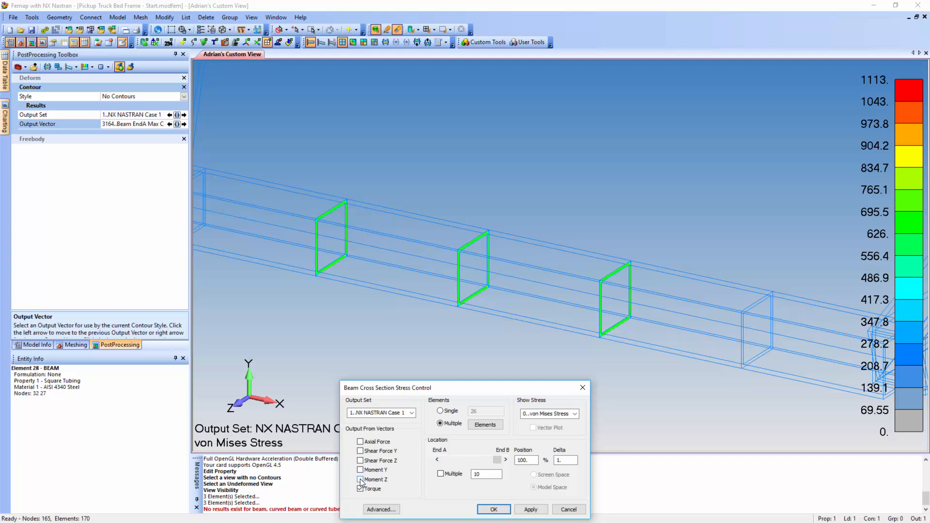
Step: Include all force and moment vectors in the cross-section stress again, checking the display without Moment Z before restoring it
left_click(360, 479)
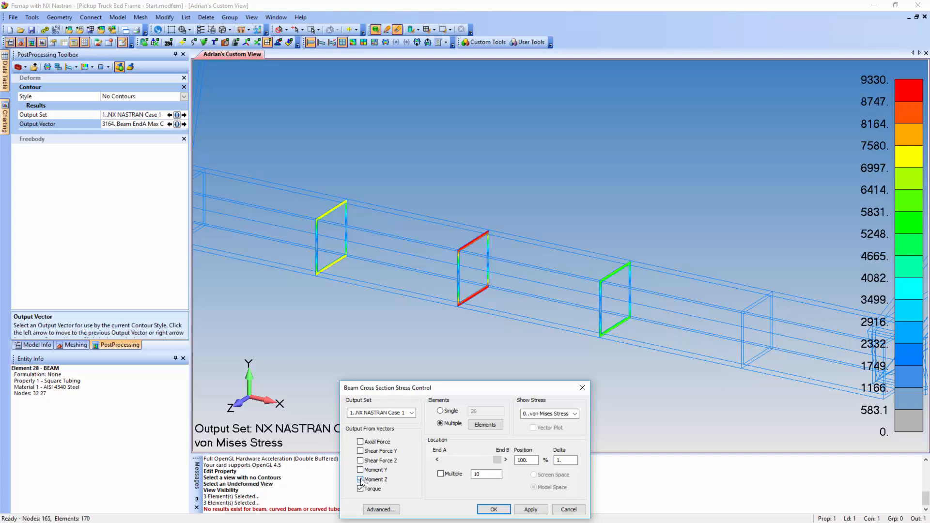
left_click(360, 470)
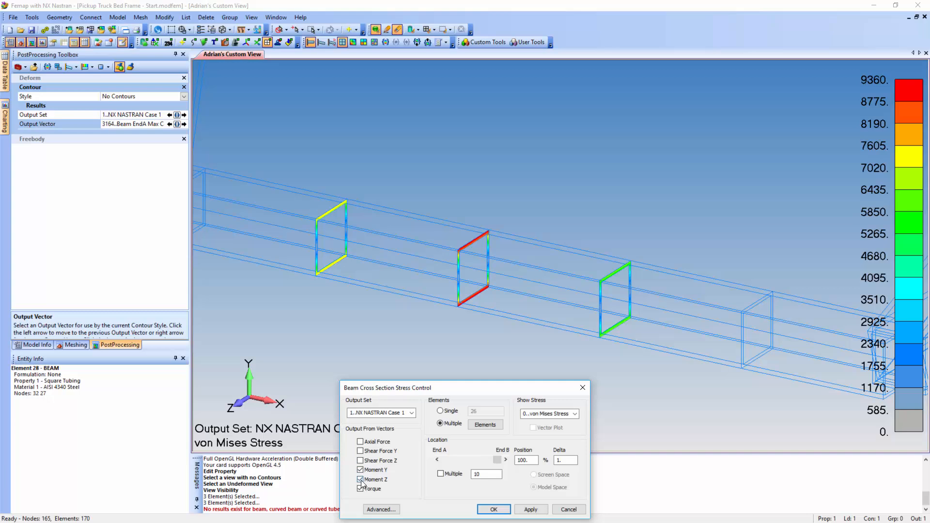
left_click(361, 480)
left_click(361, 461)
left_click(361, 451)
left_click(360, 442)
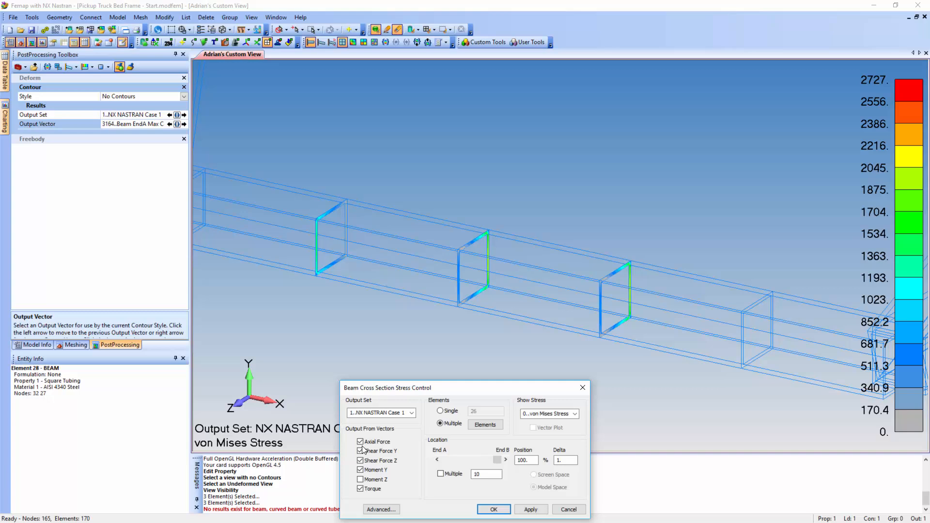
left_click(360, 479)
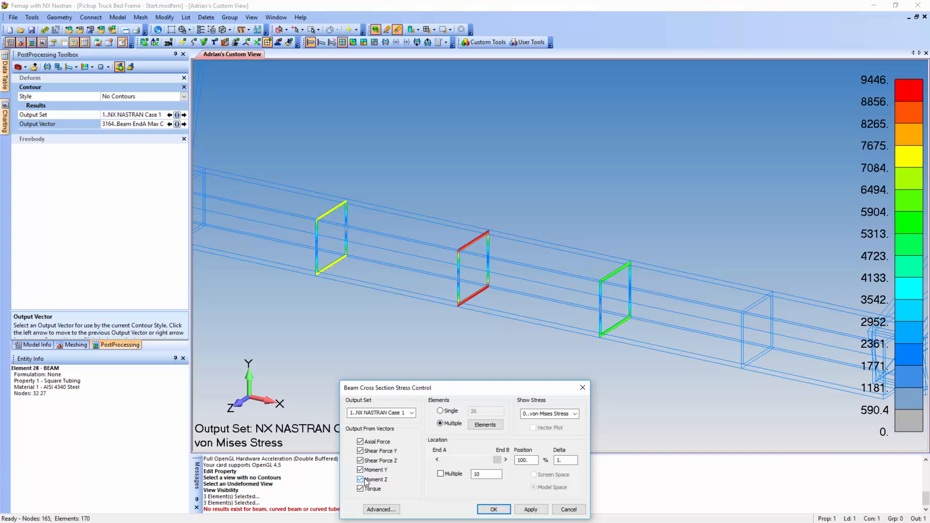
Step: Switch the cross-section stress back to a single element, clear the element ID and cancel the Beam Cross Section Stress Control
left_click(449, 413)
key("BackSpace")
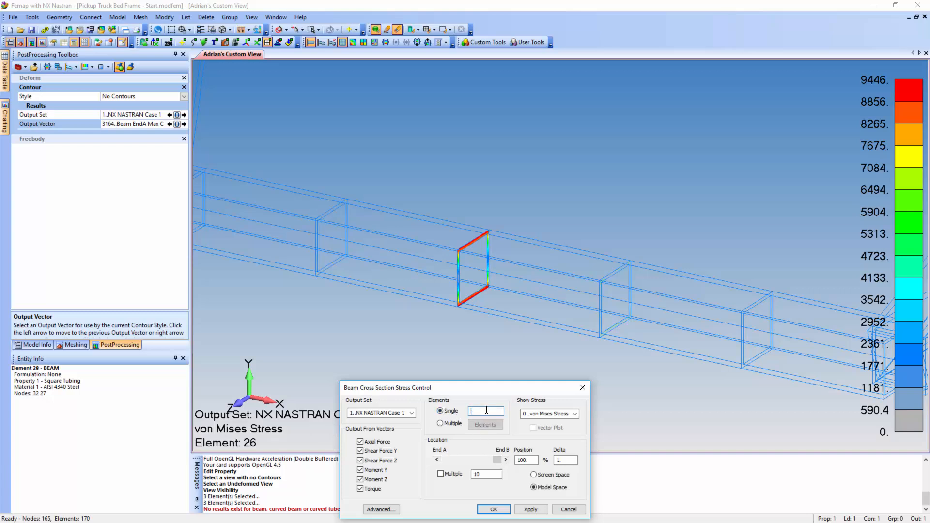
left_click(566, 509)
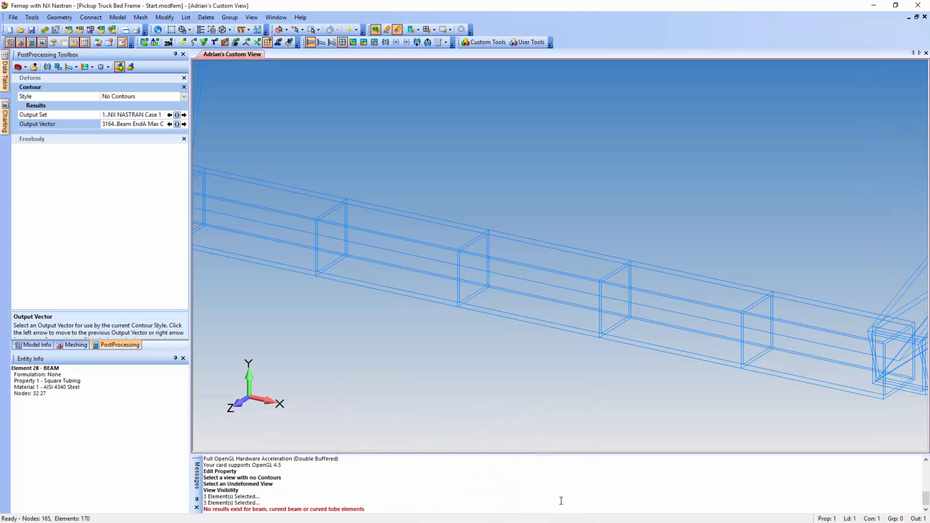
Step: Bring the whole truck bed frame into view and display it in Solid style
scroll(508, 247, "down", 6)
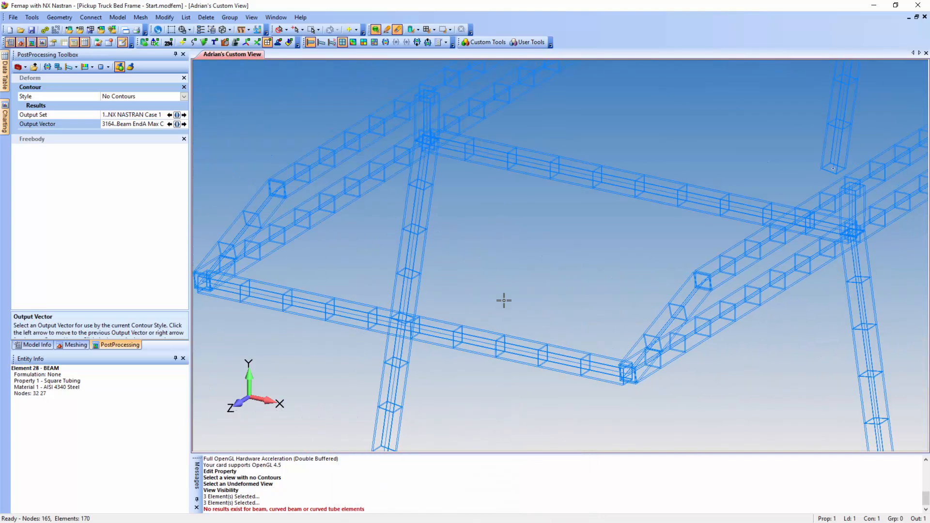
scroll(517, 252, "down", 3)
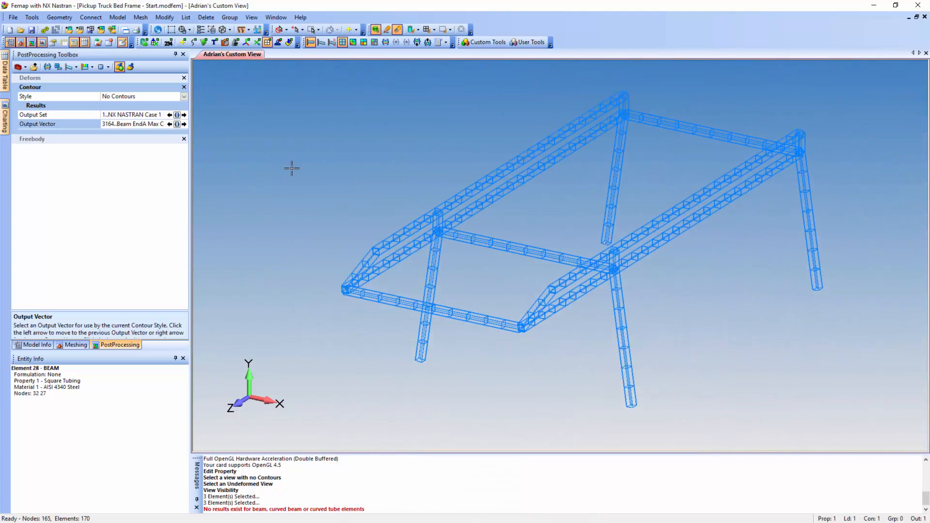
left_click(231, 31)
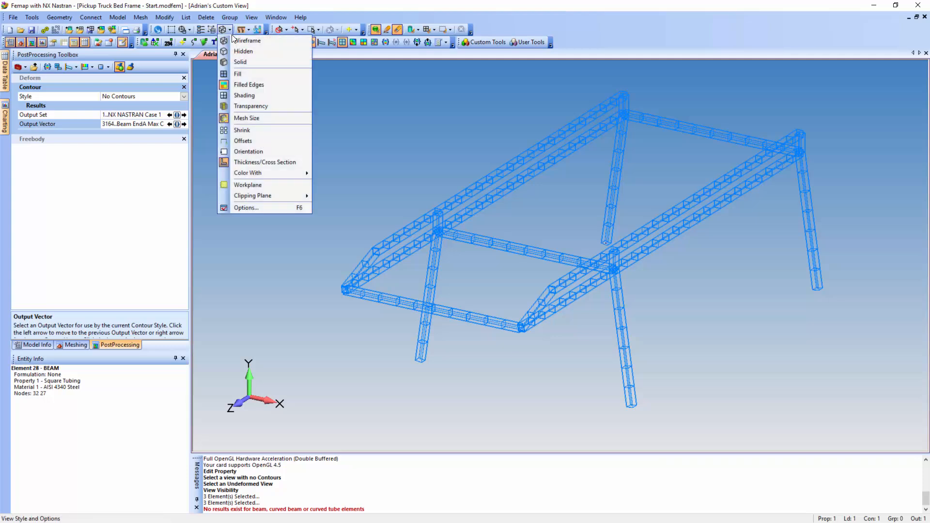
left_click(241, 63)
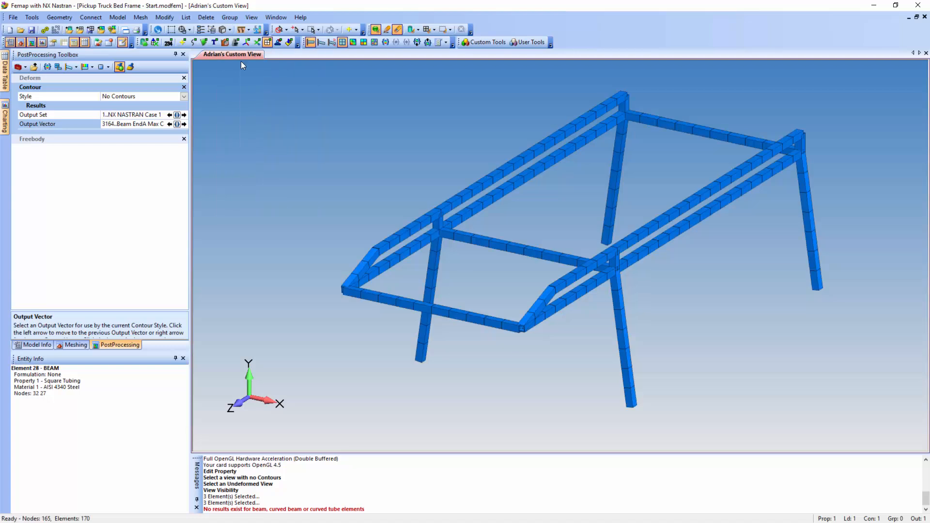